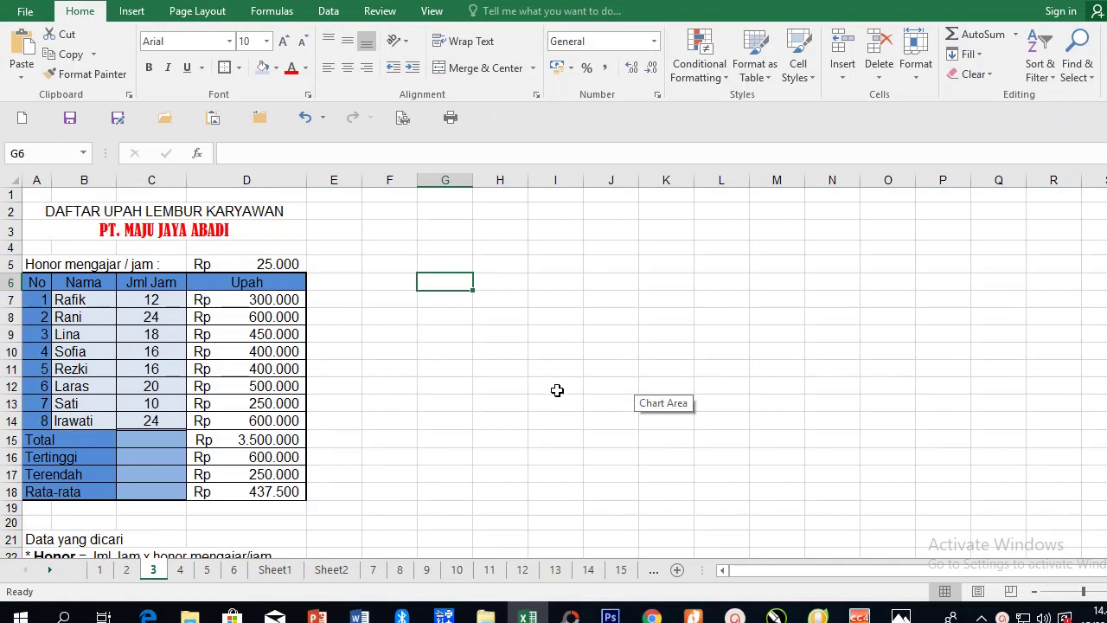
Step: Enter the title 'DAFTAR UPAH LEMBUR KARYAWAN' in F2 and 'PT. MAJU JAYA' in F3
{"action": "left_click", "coordinate": [526, 384]}
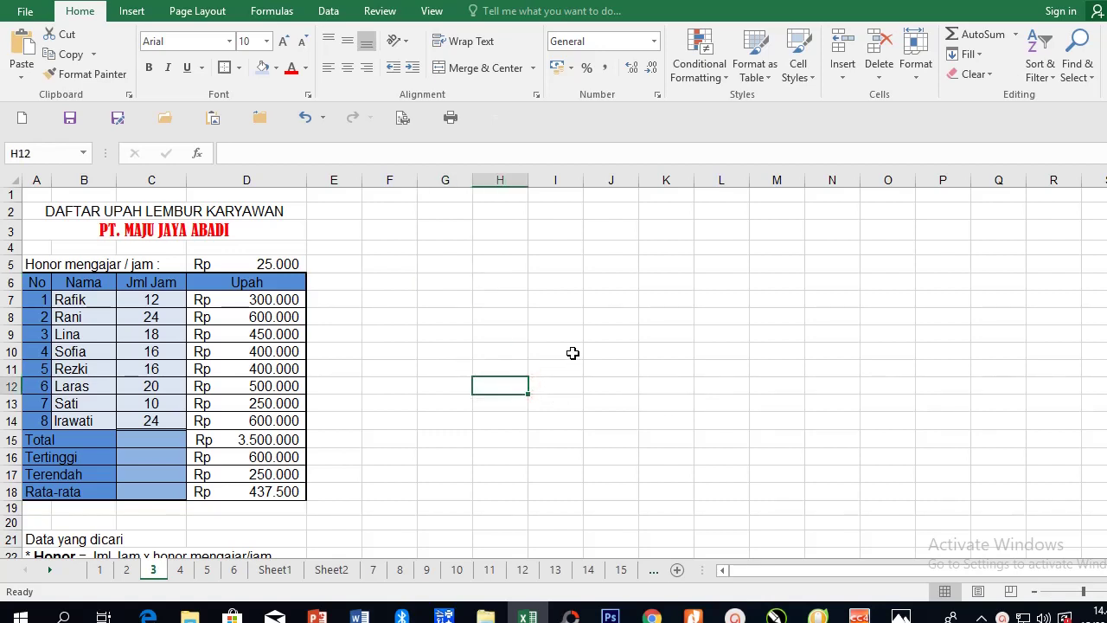
{"action": "left_click", "coordinate": [509, 346]}
{"action": "left_click", "coordinate": [452, 310]}
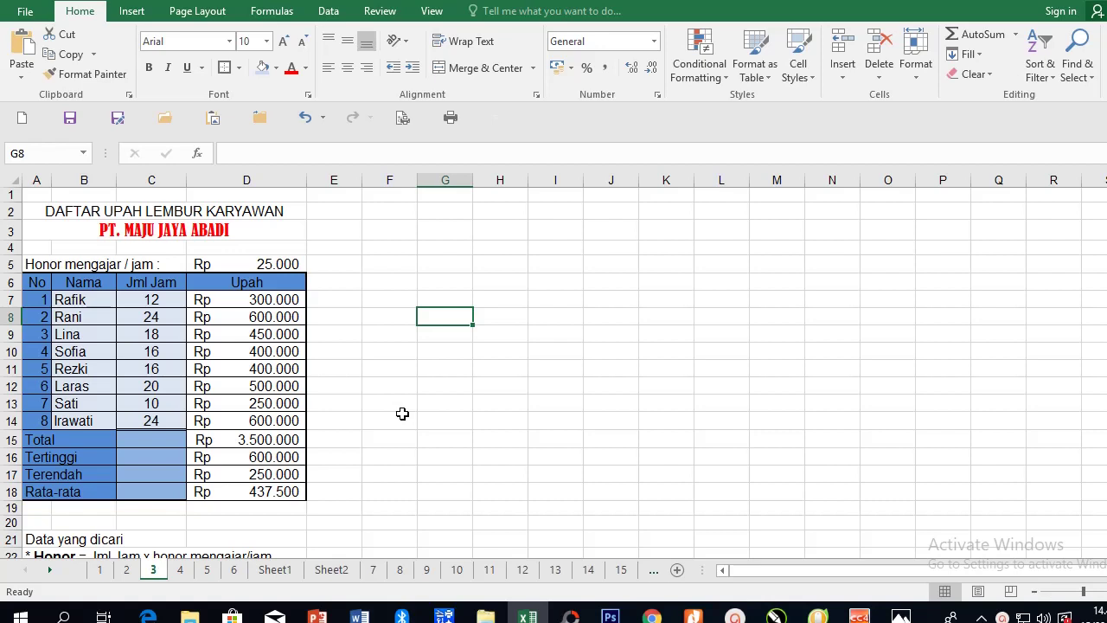
{"action": "left_click", "coordinate": [410, 385]}
{"action": "left_click", "coordinate": [425, 312]}
{"action": "left_click", "coordinate": [398, 286]}
{"action": "left_click", "coordinate": [437, 264]}
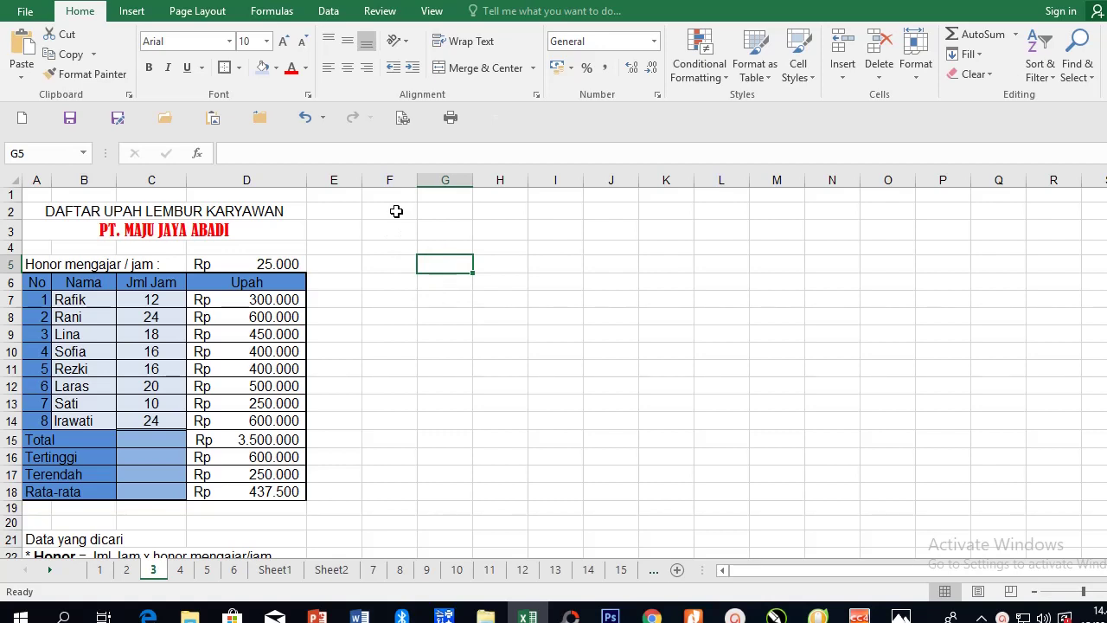
{"action": "left_click", "coordinate": [396, 211]}
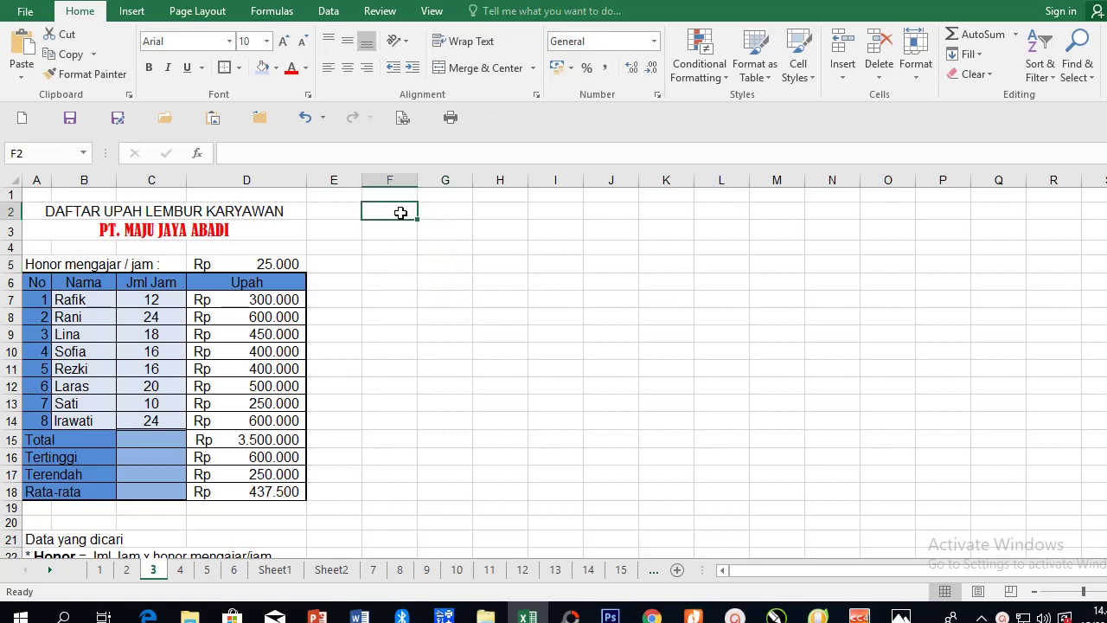
{"action": "type", "text": "DA"}
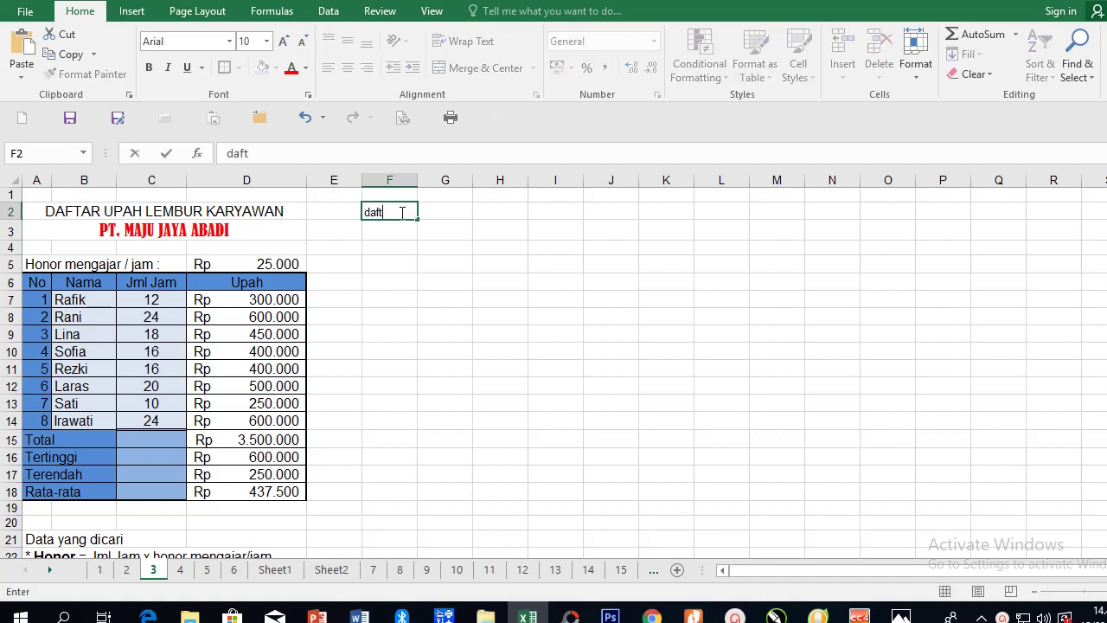
{"action": "type", "text": "FTAR UPA"}
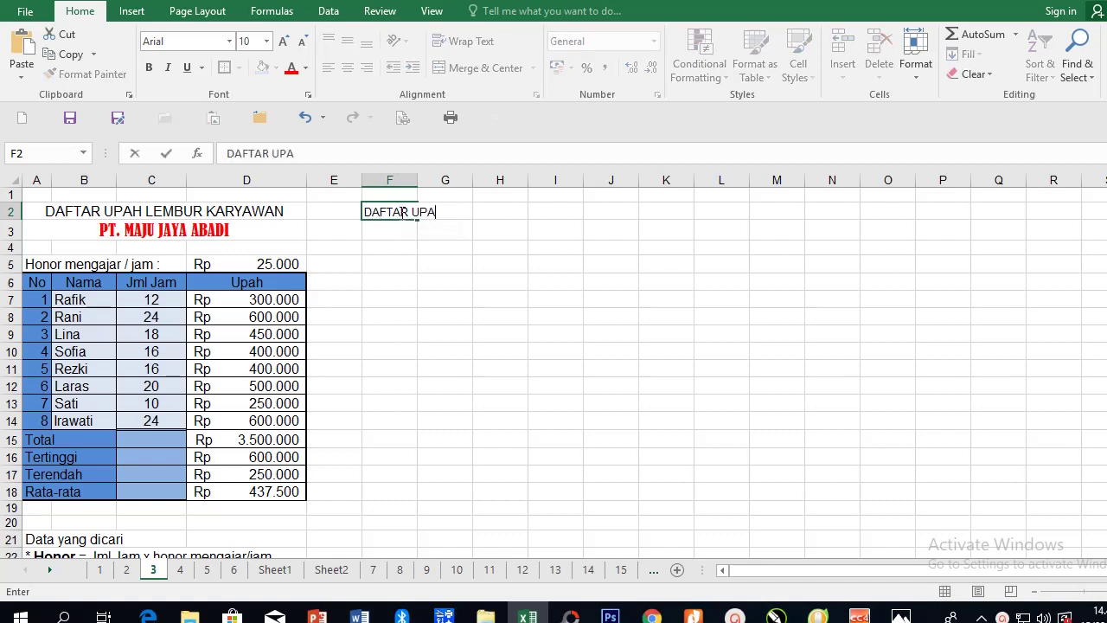
{"action": "type", "text": "H LEMBUR KARYAWAN"}
{"action": "key", "text": "Return"}
{"action": "type", "text": "PT"}
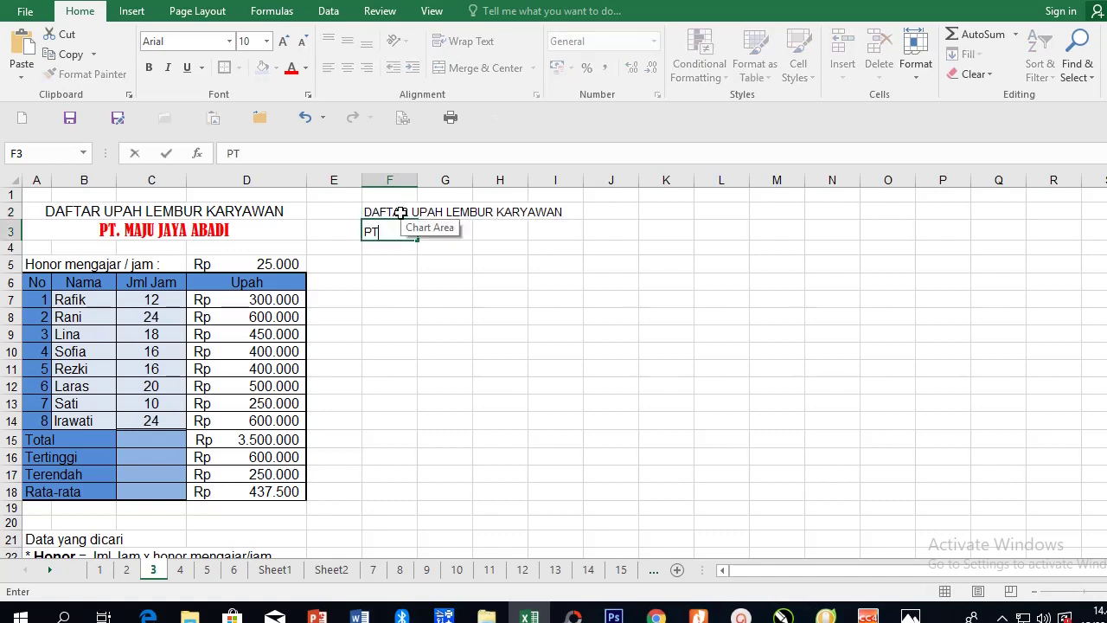
{"action": "type", "text": ". MAJU JAYA"}
{"action": "key", "text": "Return"}
{"action": "key", "text": "Return"}
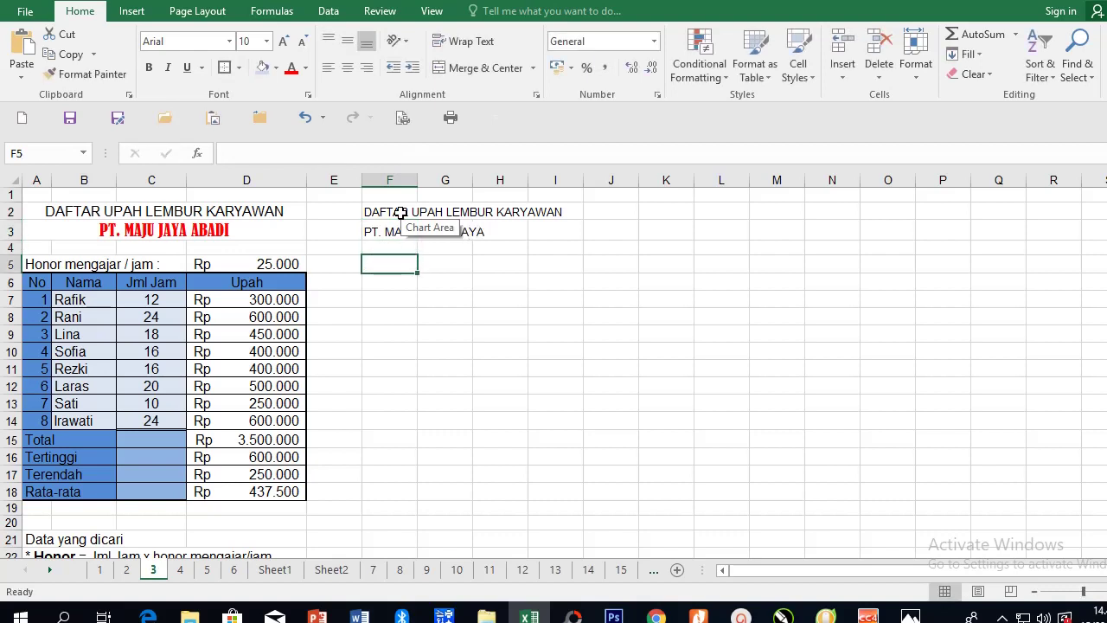
Step: Add 'HONOR LEMBUR / JAM', rename A5 to 'Honor lembur / jam :' and copy it into F5
{"action": "type", "text": "HONOR LEMBUR /"}
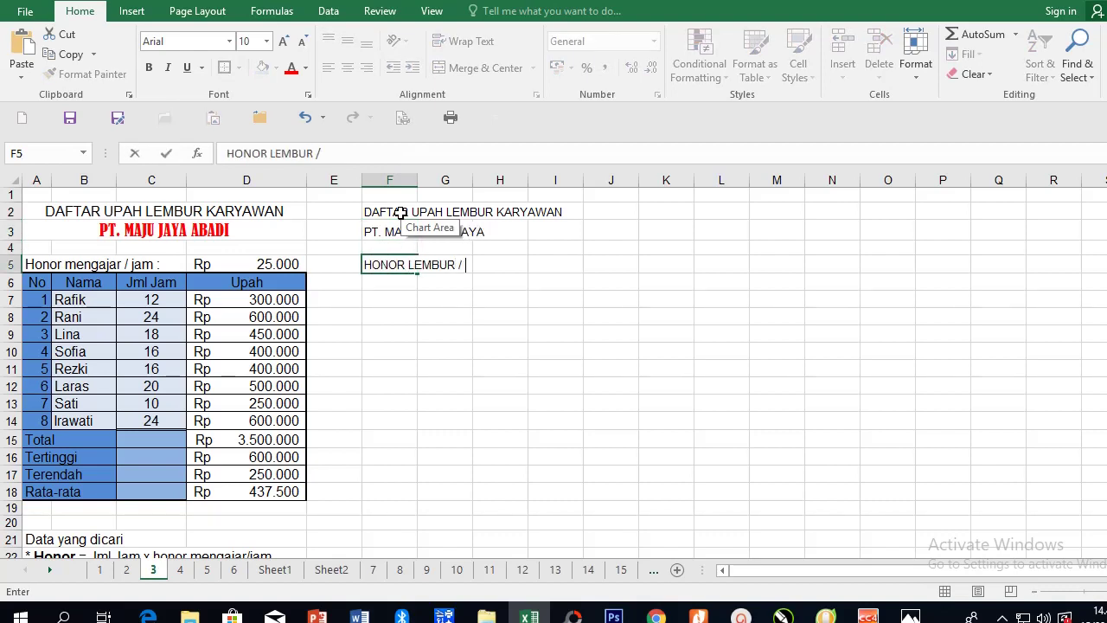
{"action": "type", "text": " JAM"}
{"action": "key", "text": "Return"}
{"action": "key", "text": "Up"}
{"action": "key", "text": "Left"}
{"action": "key", "text": "Left"}
{"action": "key", "text": "Left"}
{"action": "key", "text": "Left"}
{"action": "key", "text": "Left"}
{"action": "key", "text": "F2"}
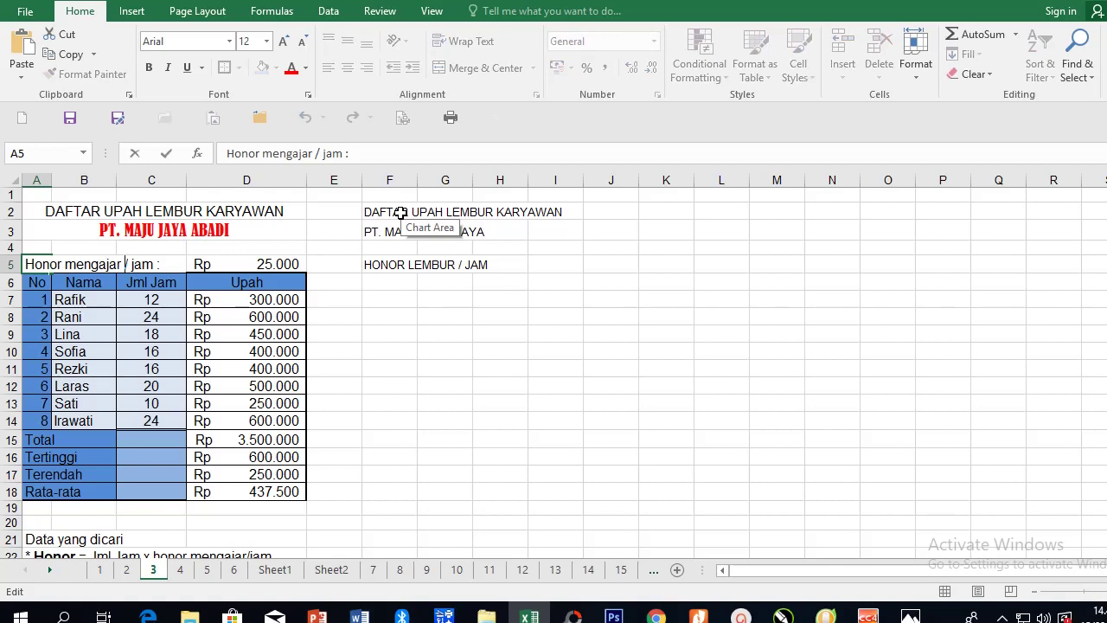
{"action": "key", "text": "ctrl+shift+Left"}
{"action": "type", "text": "lembur"}
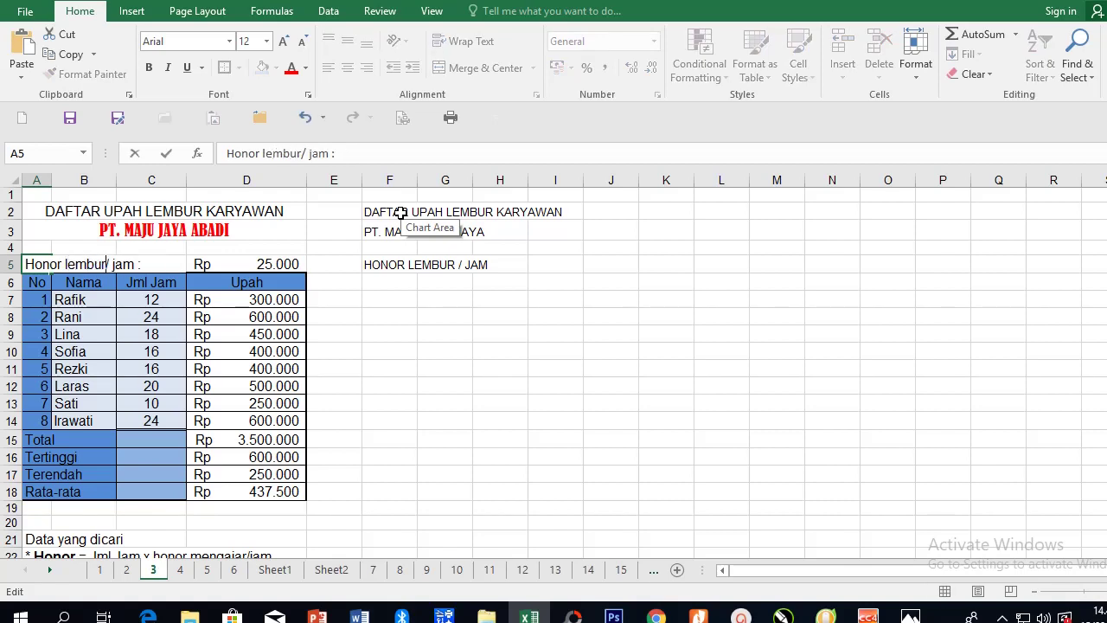
{"action": "key", "text": "ctrl+Return"}
{"action": "key", "text": "ctrl+c"}
{"action": "left_click", "coordinate": [380, 266]}
{"action": "key", "text": "ctrl+v"}
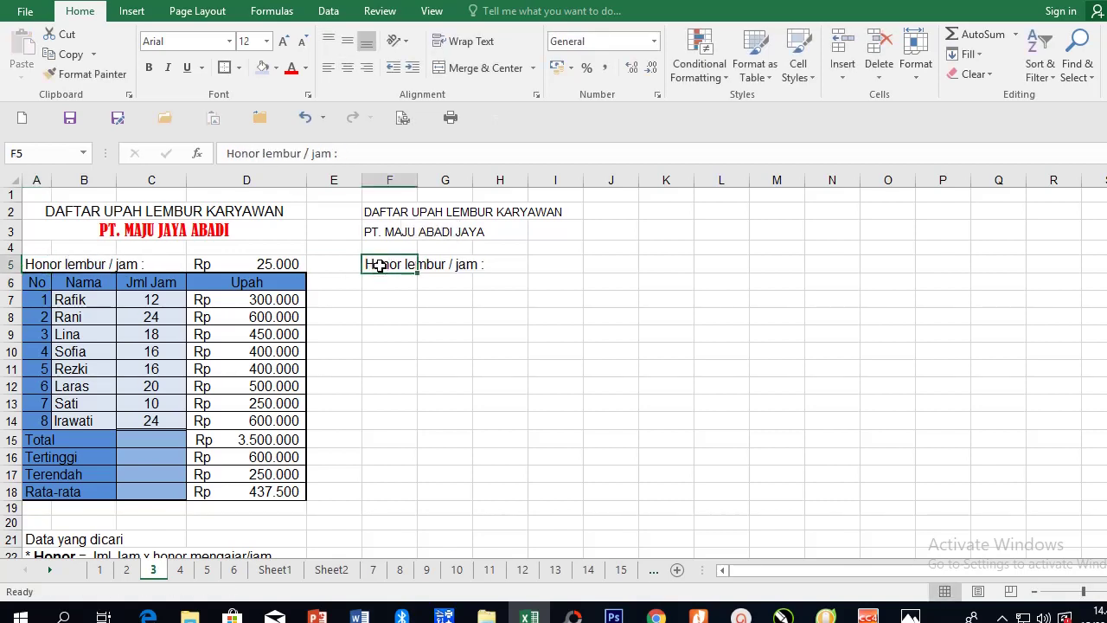
{"action": "key", "text": "Return"}
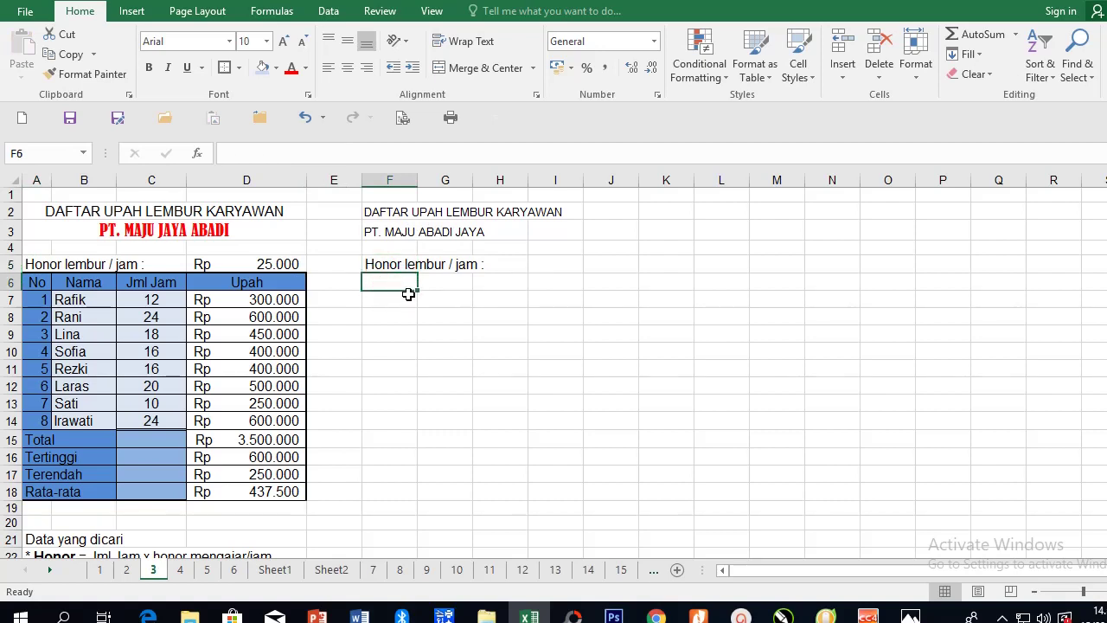
Step: Enter the headers No, Nama, Jml. Jam and Upah Lembur in cells F6 through I6
{"action": "type", "text": "no"}
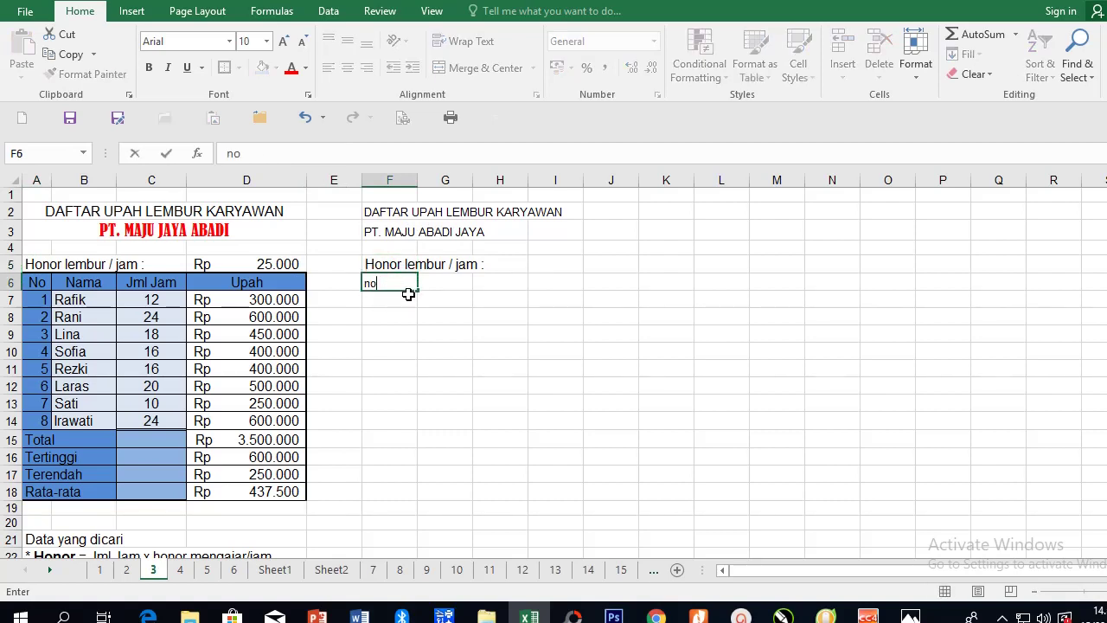
{"action": "key", "text": "BackSpace"}
{"action": "key", "text": "BackSpace"}
{"action": "type", "text": "o"}
{"action": "key", "text": "Tab"}
{"action": "type", "text": "Nama"}
{"action": "key", "text": "Tab"}
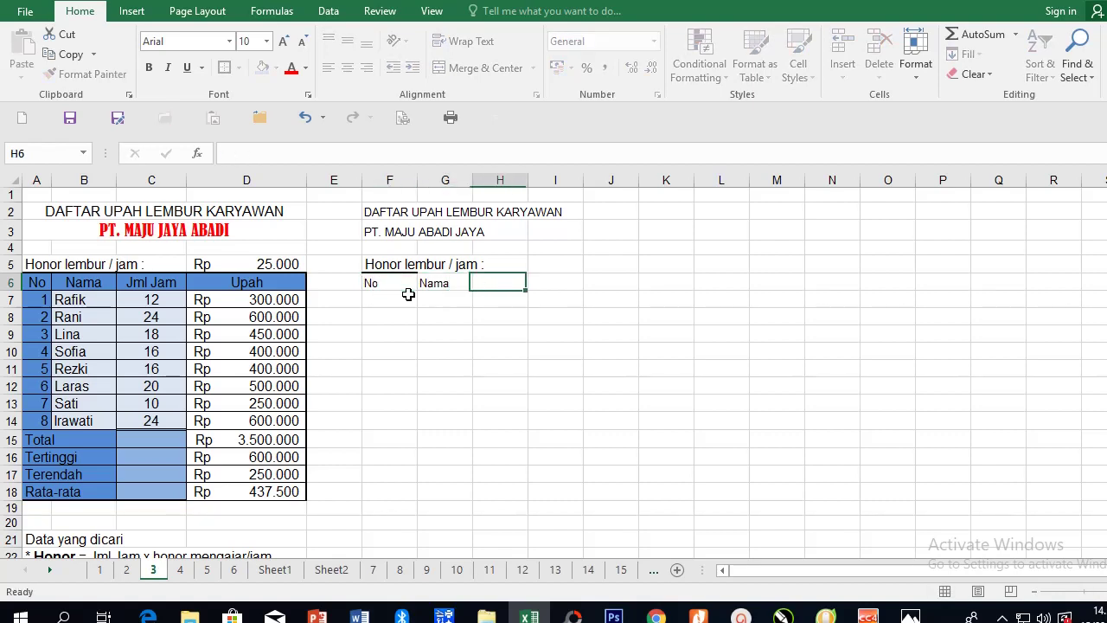
{"action": "type", "text": "Jml. Jam"}
{"action": "key", "text": "Tab"}
{"action": "type", "text": "Upah"}
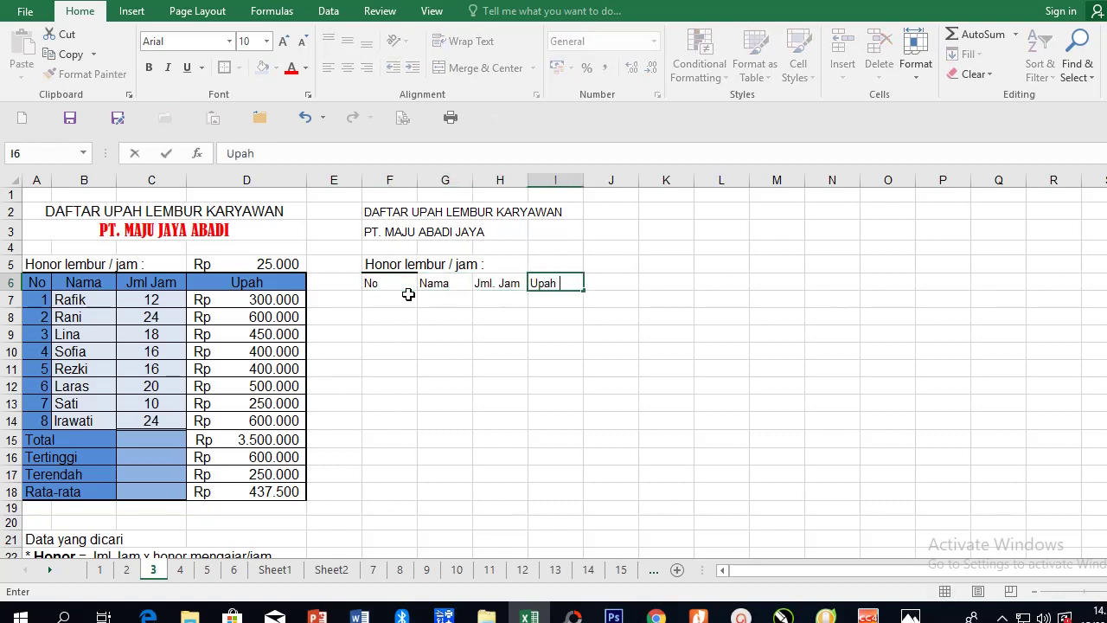
{"action": "type", "text": " Lembur"}
{"action": "key", "text": "Return"}
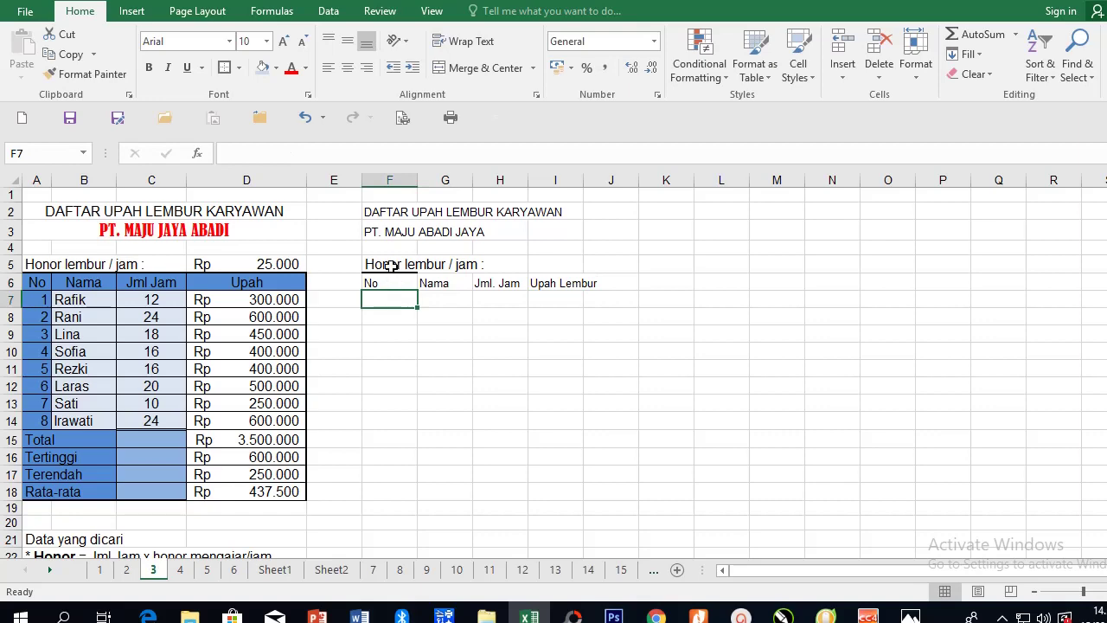
Step: Set the font size of columns F through O to 12
{"action": "left_click_drag", "start_coordinate": [389, 180], "coordinate": [888, 182]}
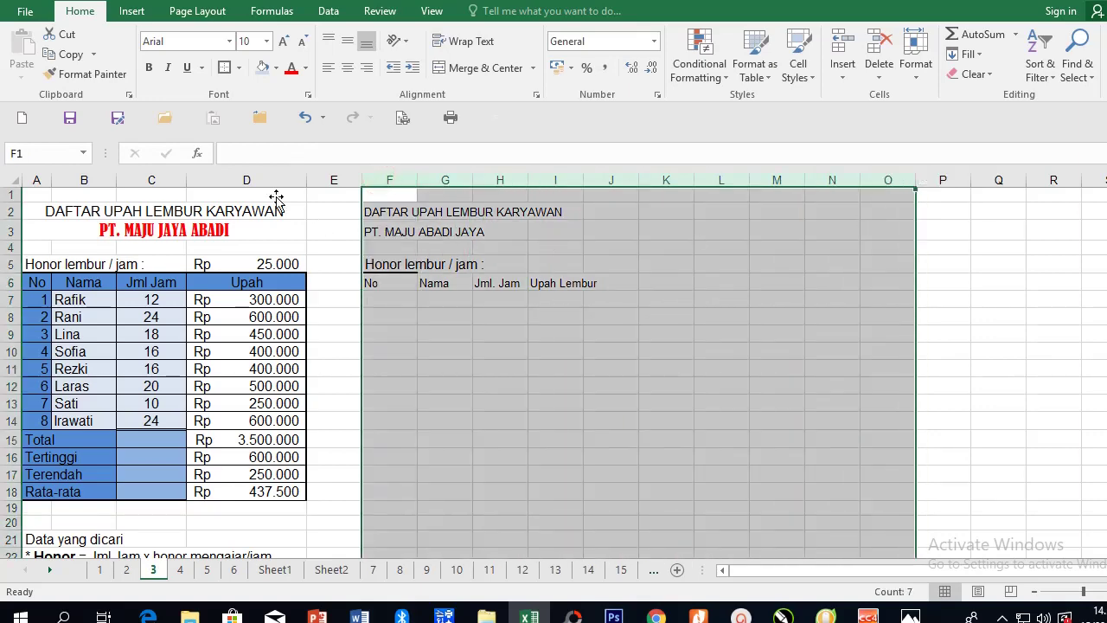
{"action": "left_click", "coordinate": [267, 40]}
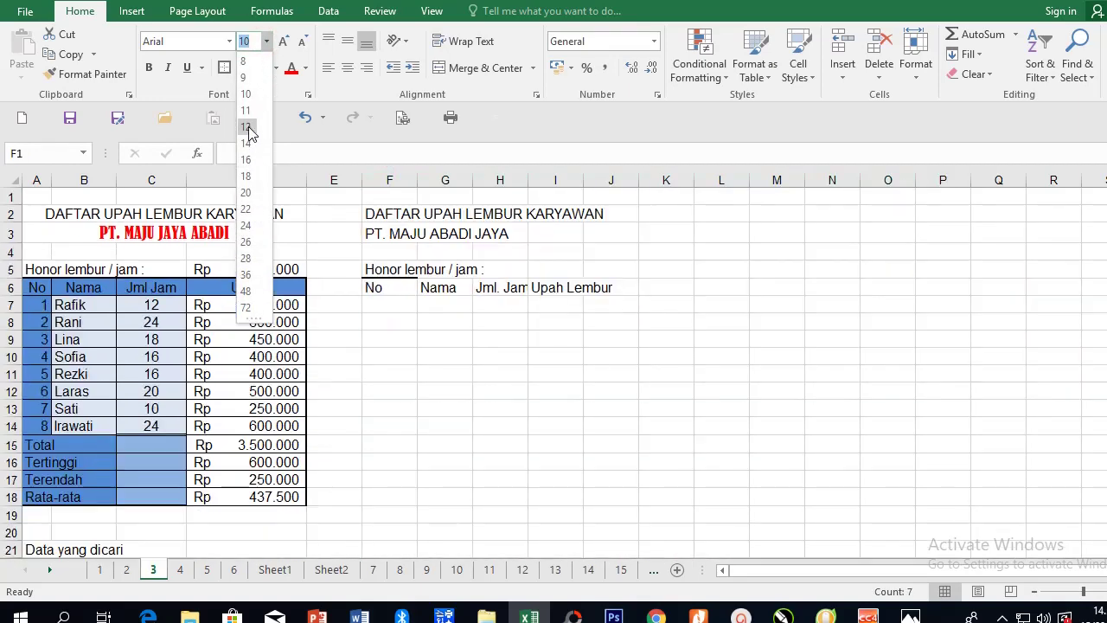
{"action": "left_click", "coordinate": [247, 127]}
{"action": "left_click", "coordinate": [394, 320]}
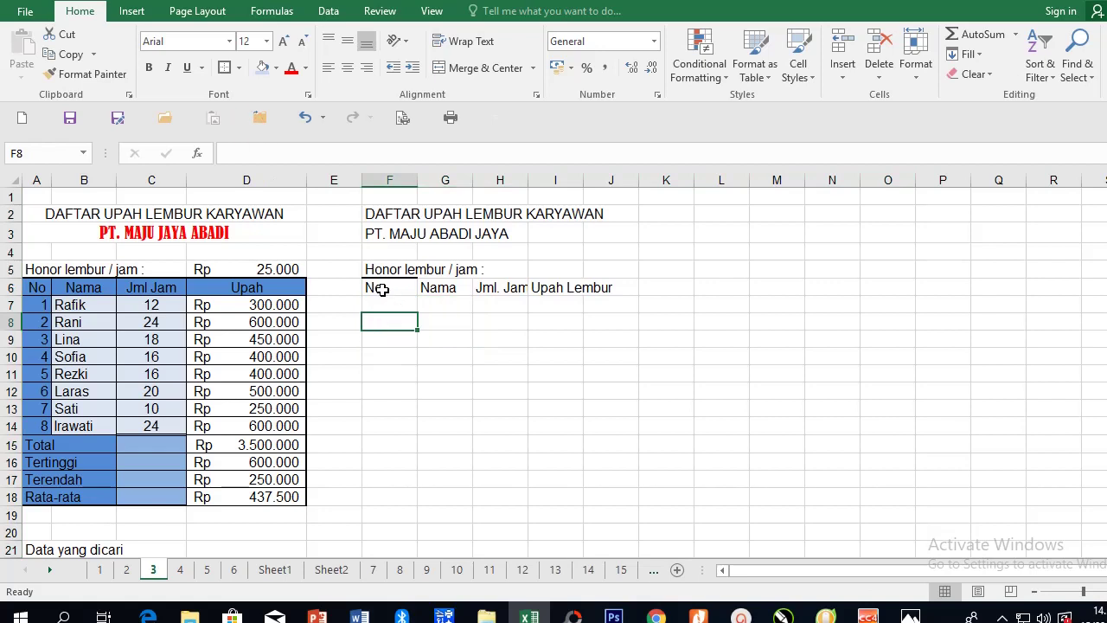
Step: Apply All Borders to F6:I18 and narrow column F to fit the numbers
{"action": "mouse_move", "coordinate": [378, 288]}
{"action": "left_mouse_down"}
{"action": "mouse_move", "coordinate": [573, 326]}
{"action": "mouse_move", "coordinate": [556, 498]}
{"action": "left_mouse_up"}
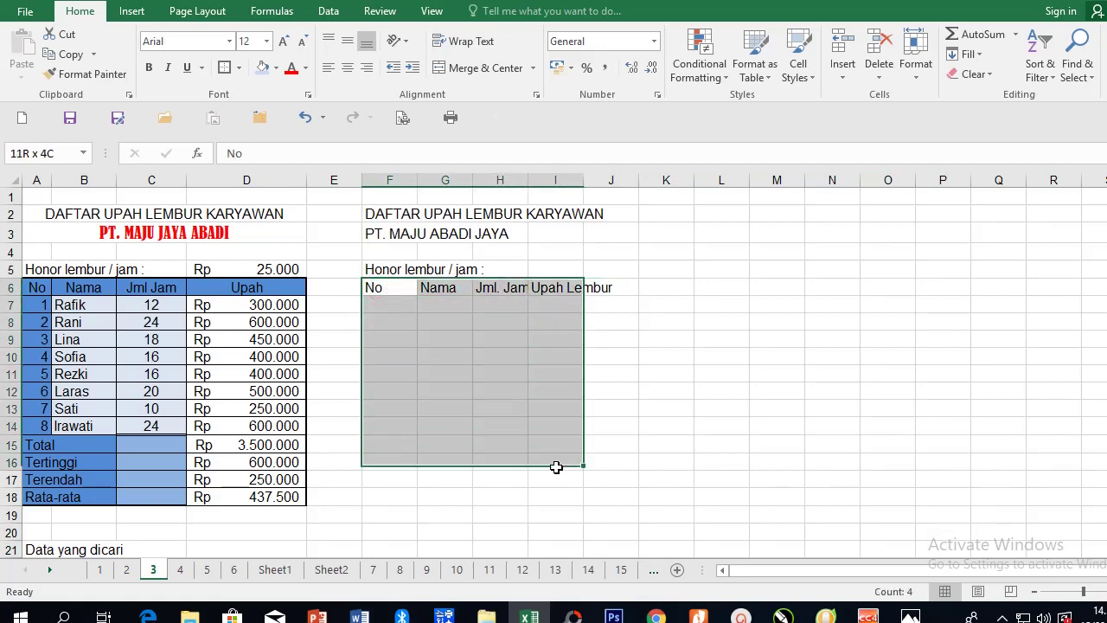
{"action": "left_click", "coordinate": [239, 69]}
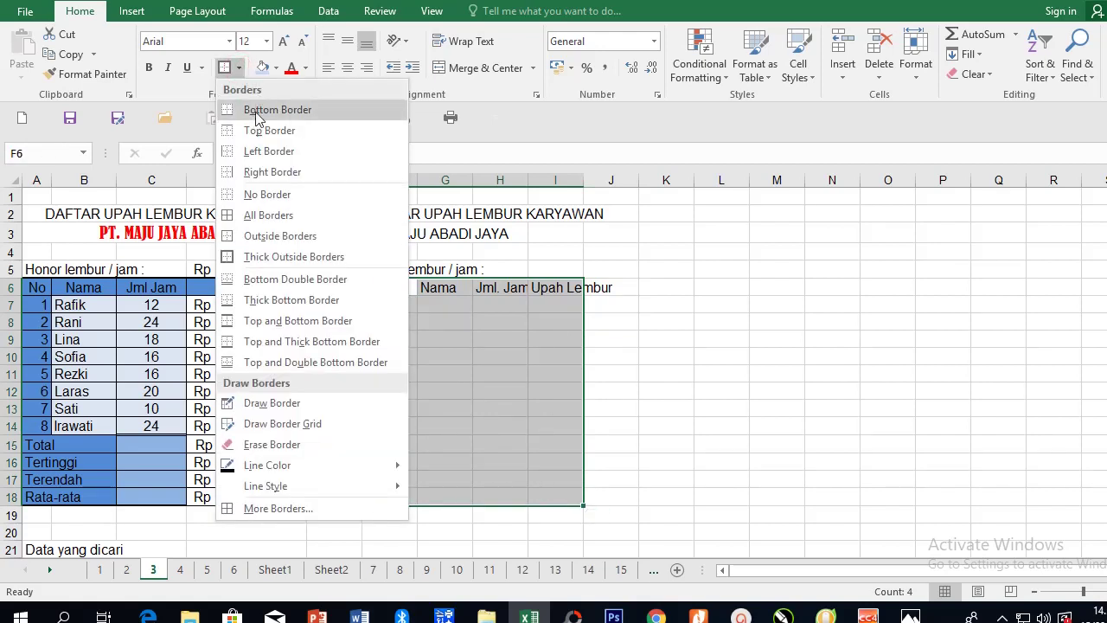
{"action": "left_click", "coordinate": [253, 216]}
{"action": "left_click", "coordinate": [420, 389]}
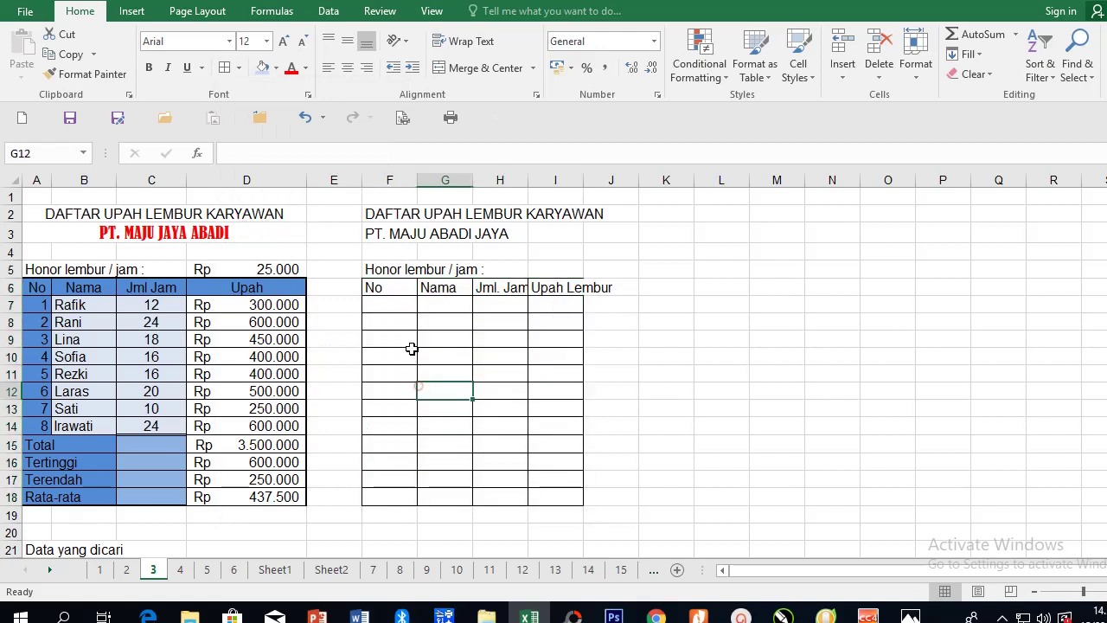
{"action": "left_click", "coordinate": [384, 288]}
{"action": "mouse_move", "coordinate": [423, 182]}
{"action": "left_mouse_down"}
{"action": "mouse_move", "coordinate": [395, 182]}
{"action": "mouse_move", "coordinate": [678, 179]}
{"action": "left_mouse_up"}
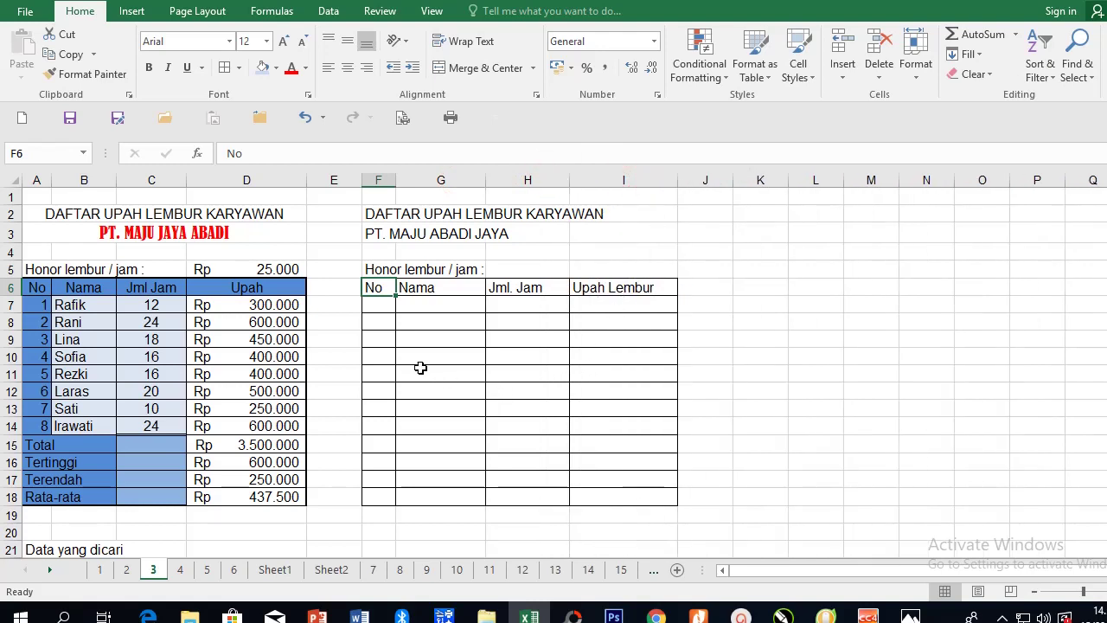
Step: Number F7:F14 from 1 to 8 using 1 in F7 and the formula =+F7+1 copied down
{"action": "left_click", "coordinate": [383, 309]}
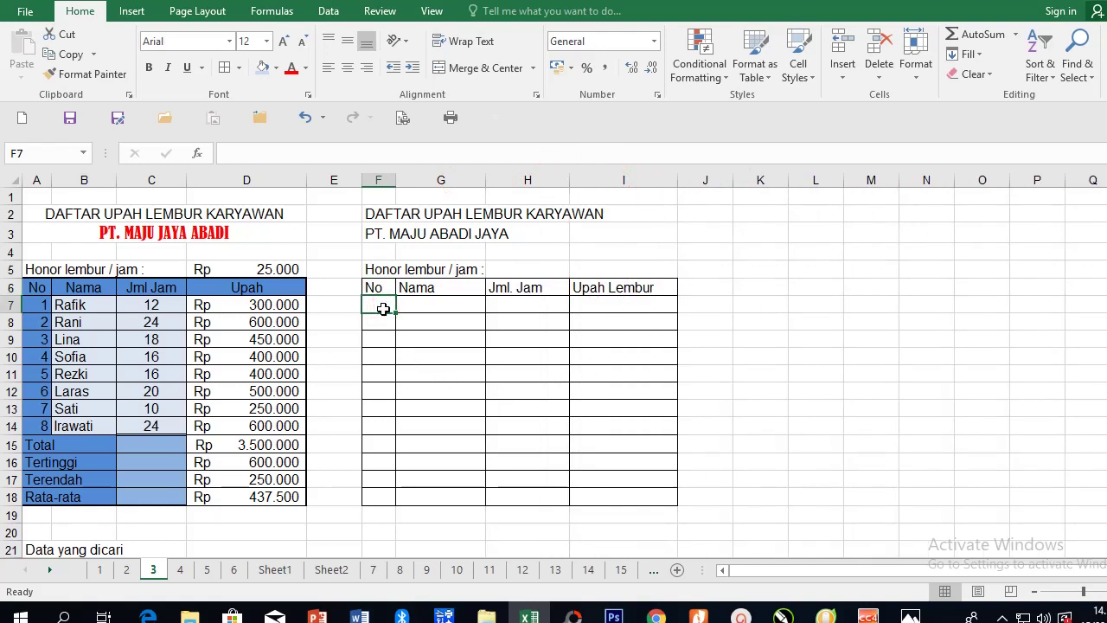
{"action": "type", "text": "1"}
{"action": "key", "text": "Return"}
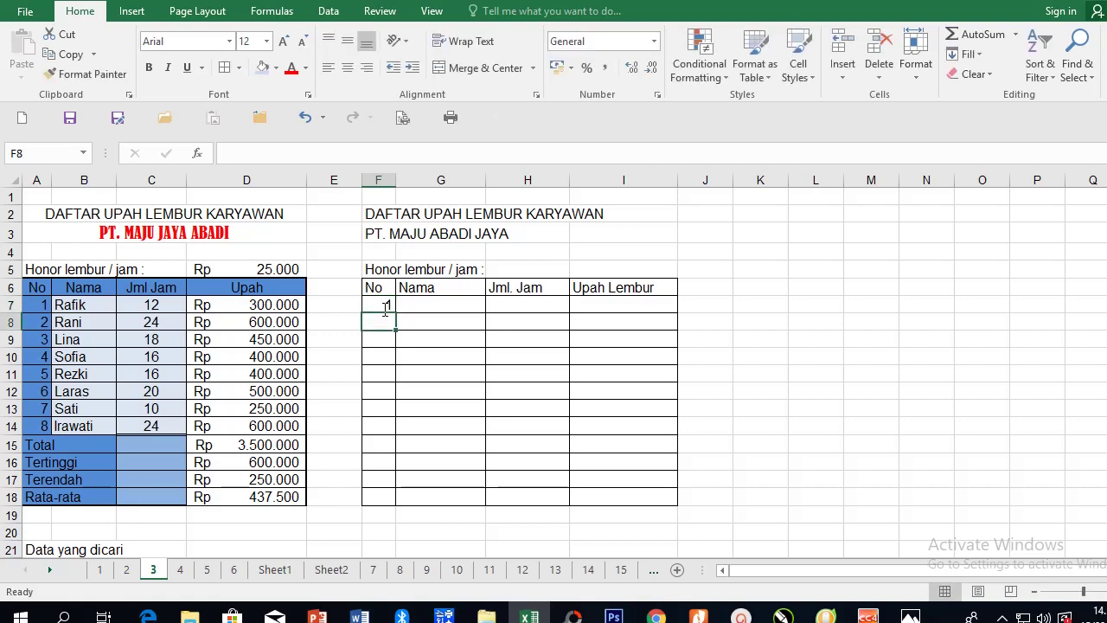
{"action": "type", "text": "+"}
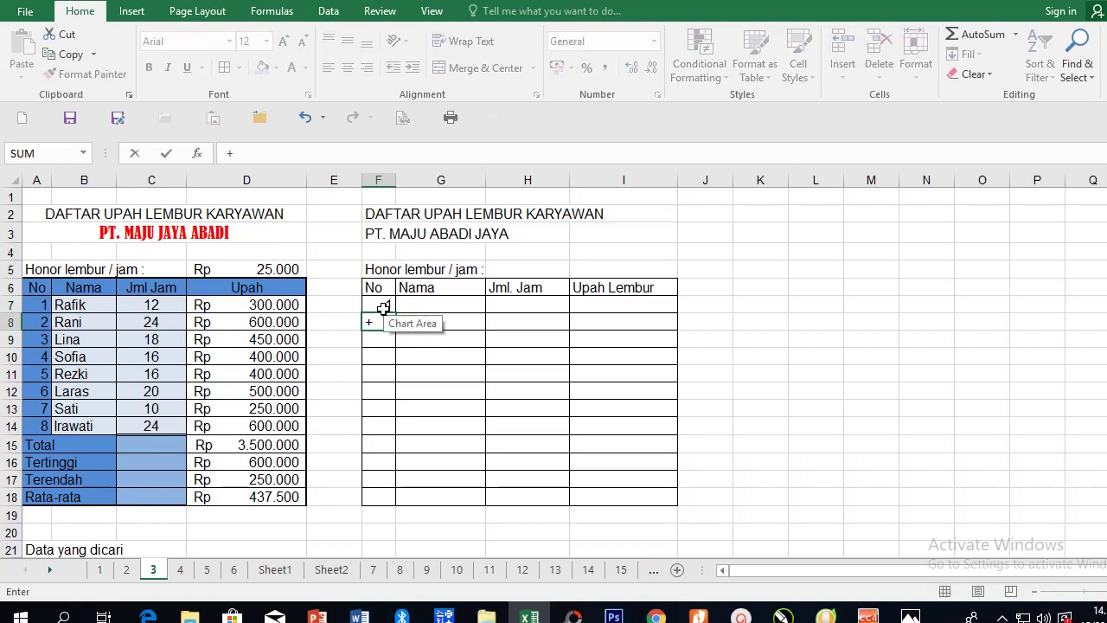
{"action": "left_click", "coordinate": [383, 309]}
{"action": "type", "text": "1"}
{"action": "key", "text": "ctrl+Return"}
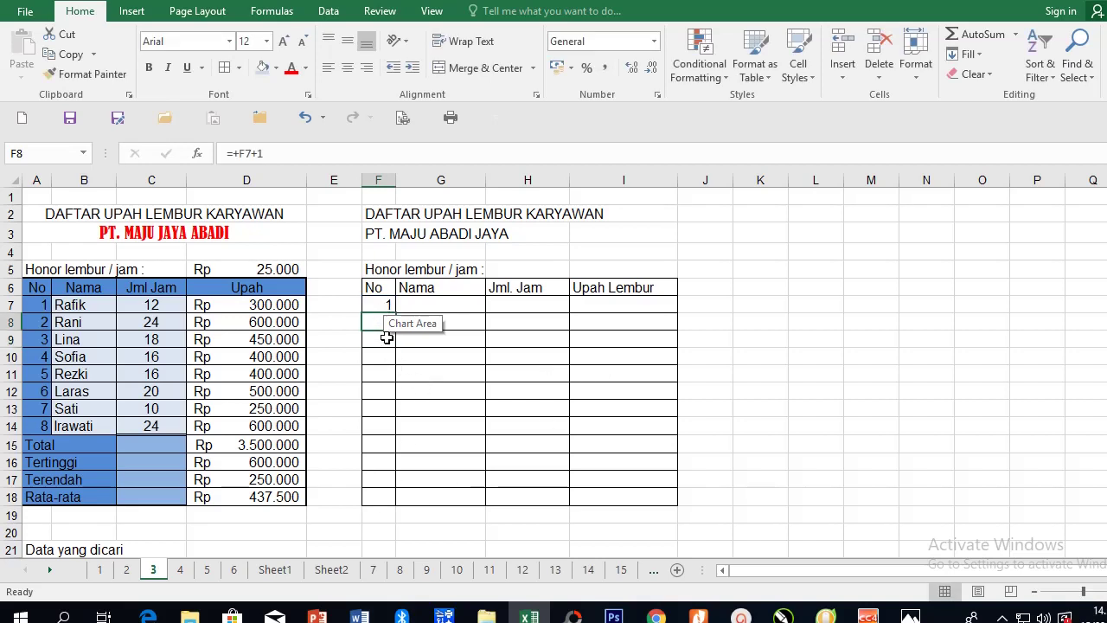
{"action": "key", "text": "ctrl+c"}
{"action": "left_click_drag", "start_coordinate": [387, 338], "coordinate": [386, 425]}
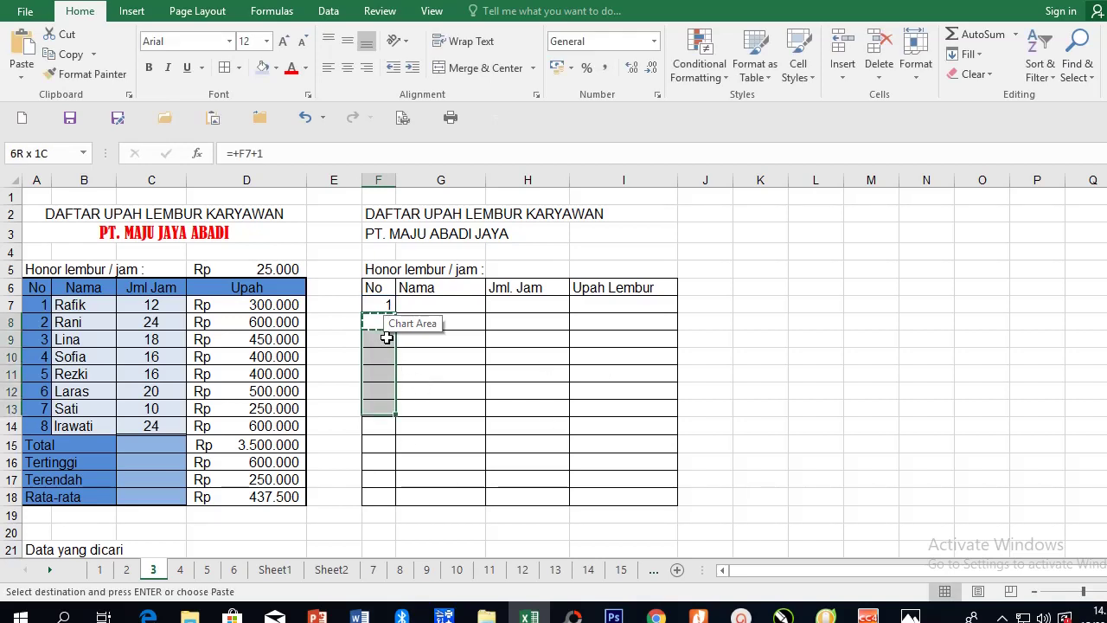
{"action": "key", "text": "ctrl+v"}
{"action": "left_click", "coordinate": [541, 428]}
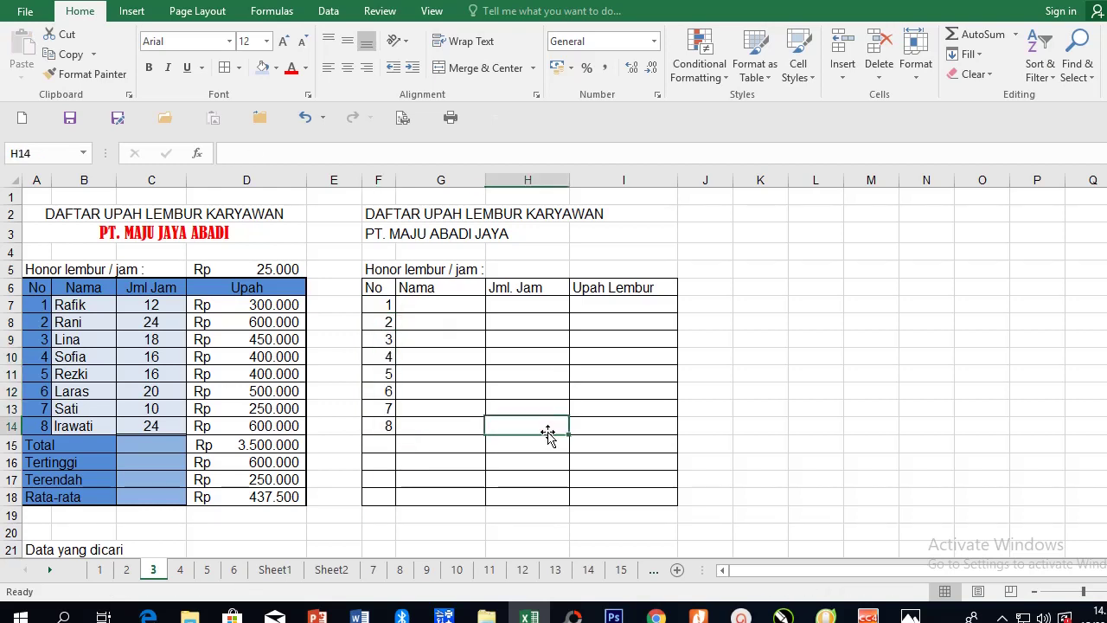
Step: Centre the row numbers in F7:F14
{"action": "left_click_drag", "start_coordinate": [384, 305], "coordinate": [378, 425]}
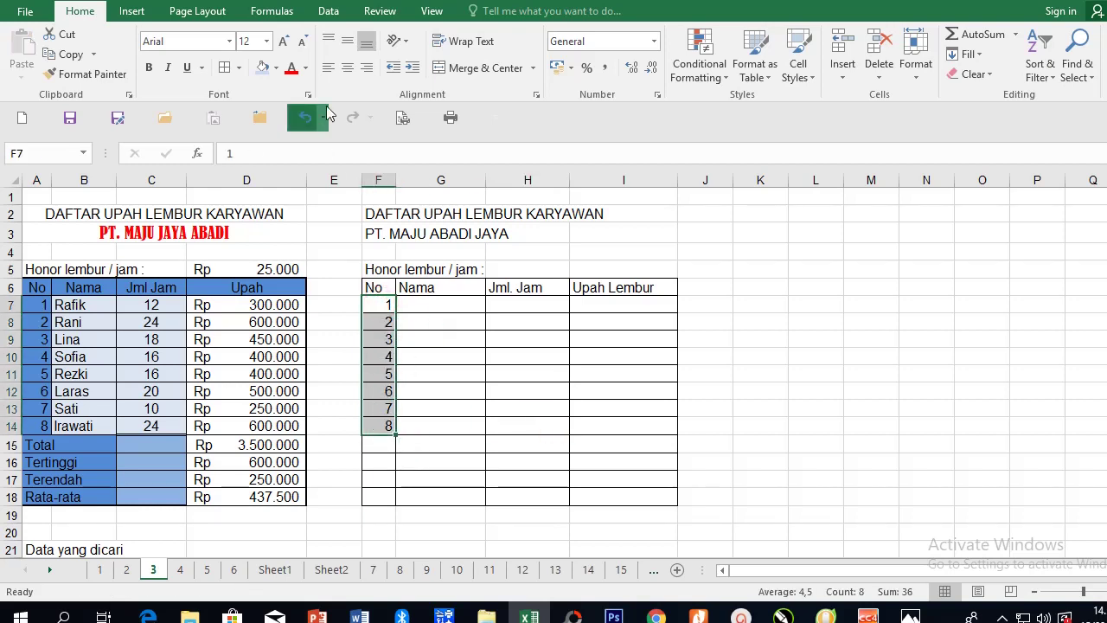
{"action": "left_click", "coordinate": [347, 67]}
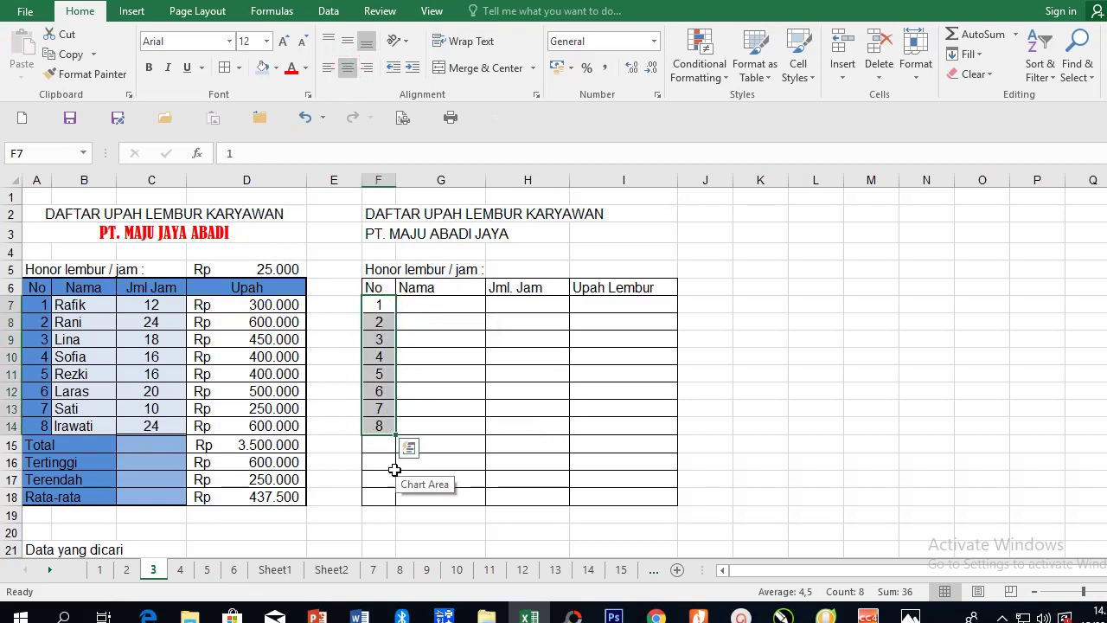
{"action": "left_click", "coordinate": [377, 446]}
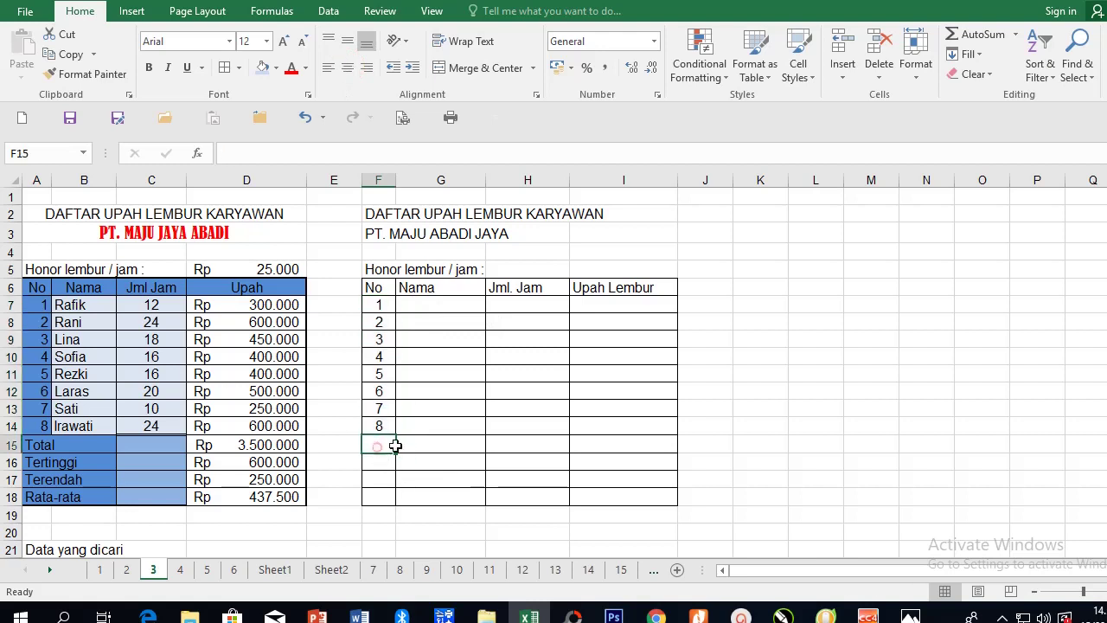
{"action": "left_click", "coordinate": [434, 304]}
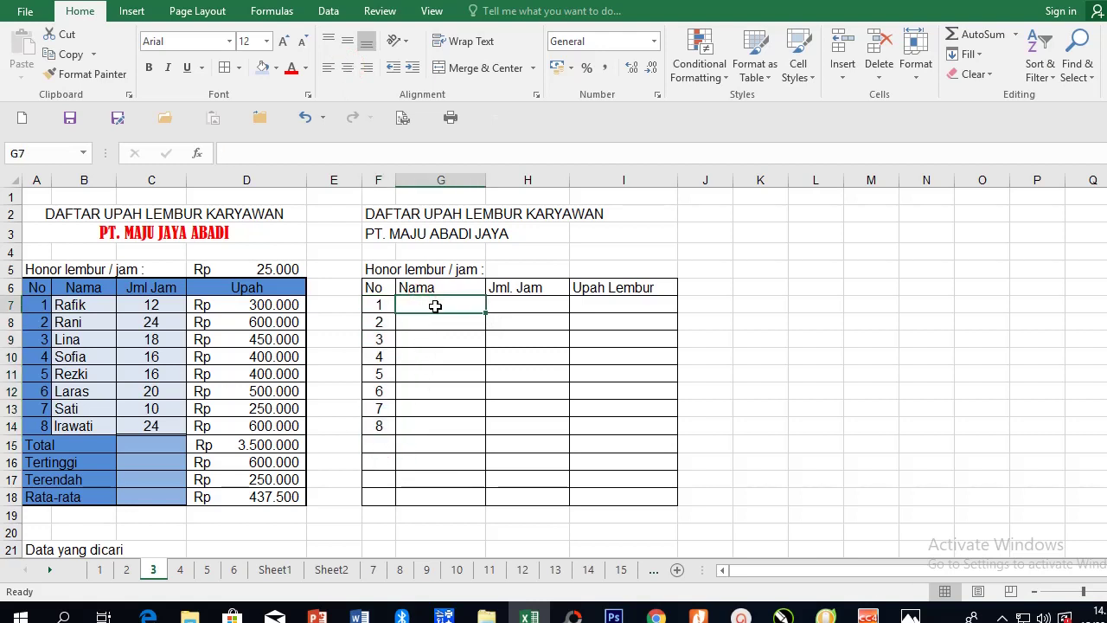
Step: List the names Tuti, Amir, Kardi, Iwan, Tarno, Tantri, Sumawati and Gandang in G7:G14
{"action": "type", "text": "Tuti"}
{"action": "key", "text": "Return"}
{"action": "type", "text": "Amir"}
{"action": "key", "text": "Return"}
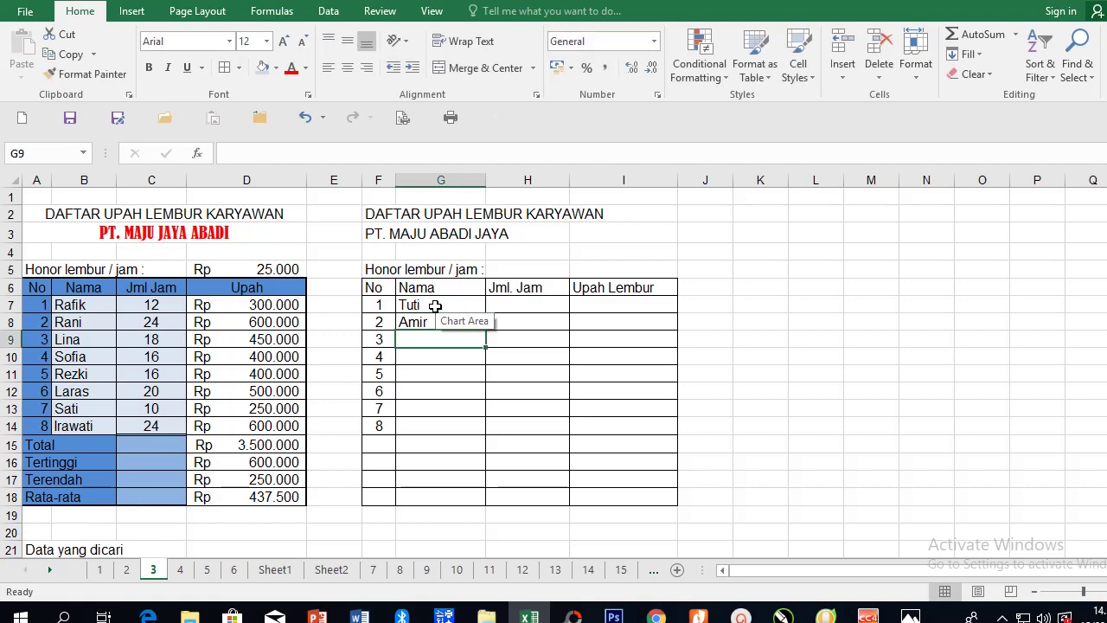
{"action": "type", "text": "Kardi"}
{"action": "key", "text": "Return"}
{"action": "type", "text": "Iwan"}
{"action": "key", "text": "Return"}
{"action": "type", "text": "Tar"}
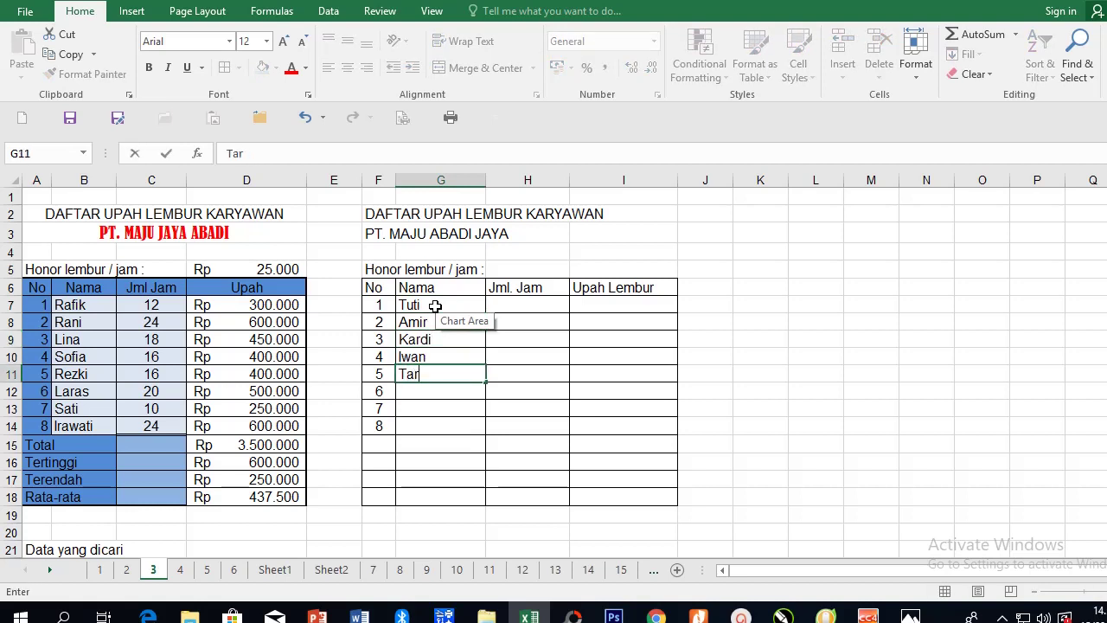
{"action": "type", "text": "no"}
{"action": "key", "text": "Return"}
{"action": "type", "text": "Tantri"}
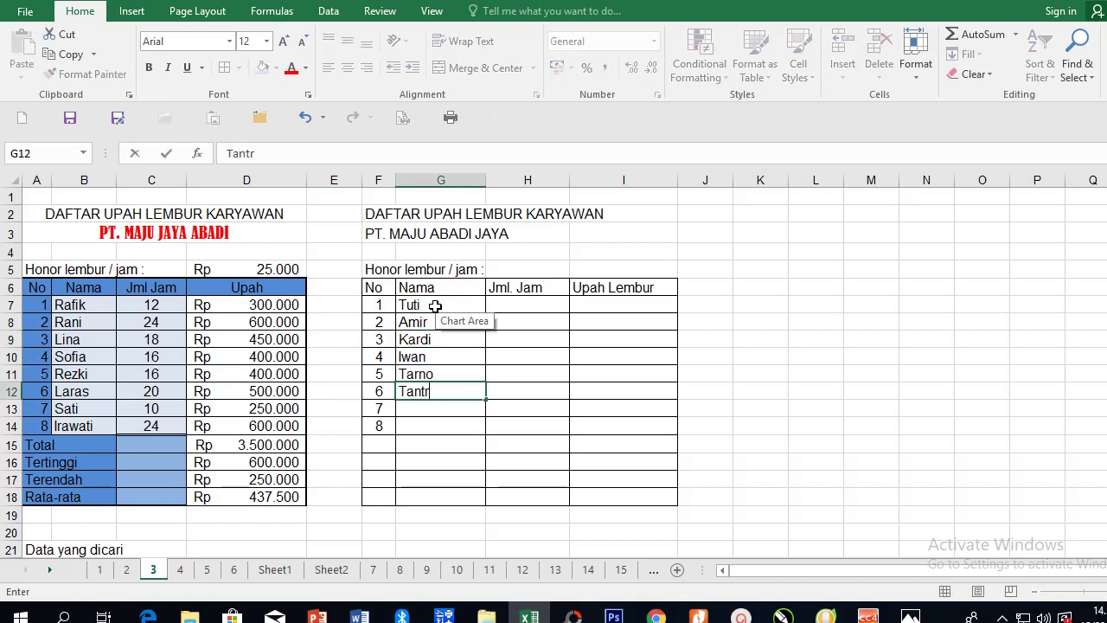
{"action": "key", "text": "Return"}
{"action": "type", "text": "Sumawati"}
{"action": "key", "text": "Return"}
{"action": "type", "text": "G"}
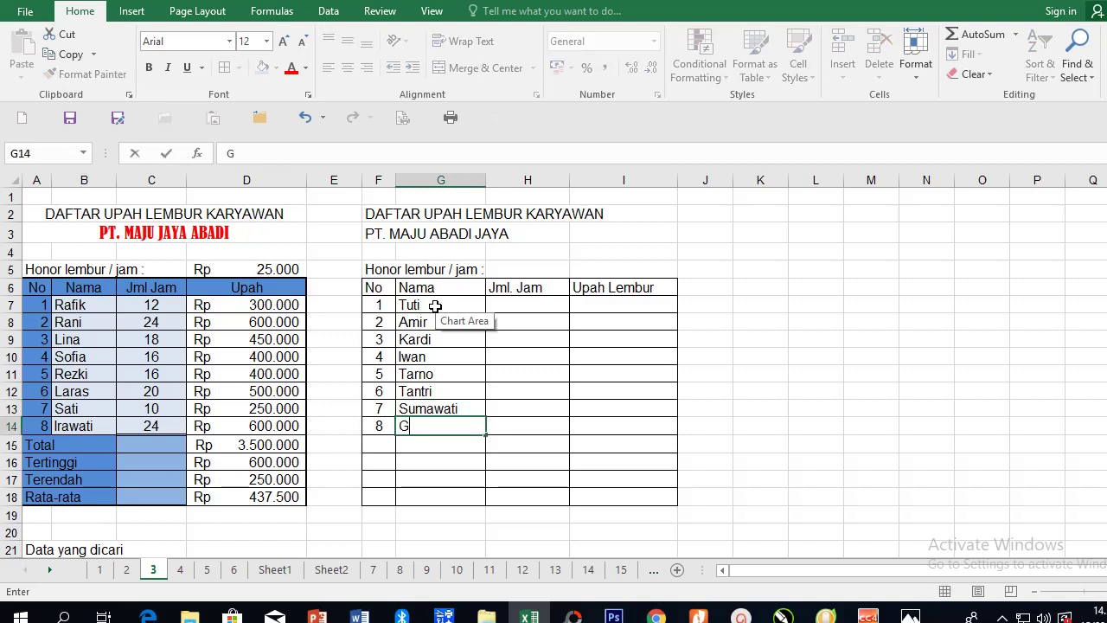
{"action": "type", "text": "andang"}
{"action": "key", "text": "Return"}
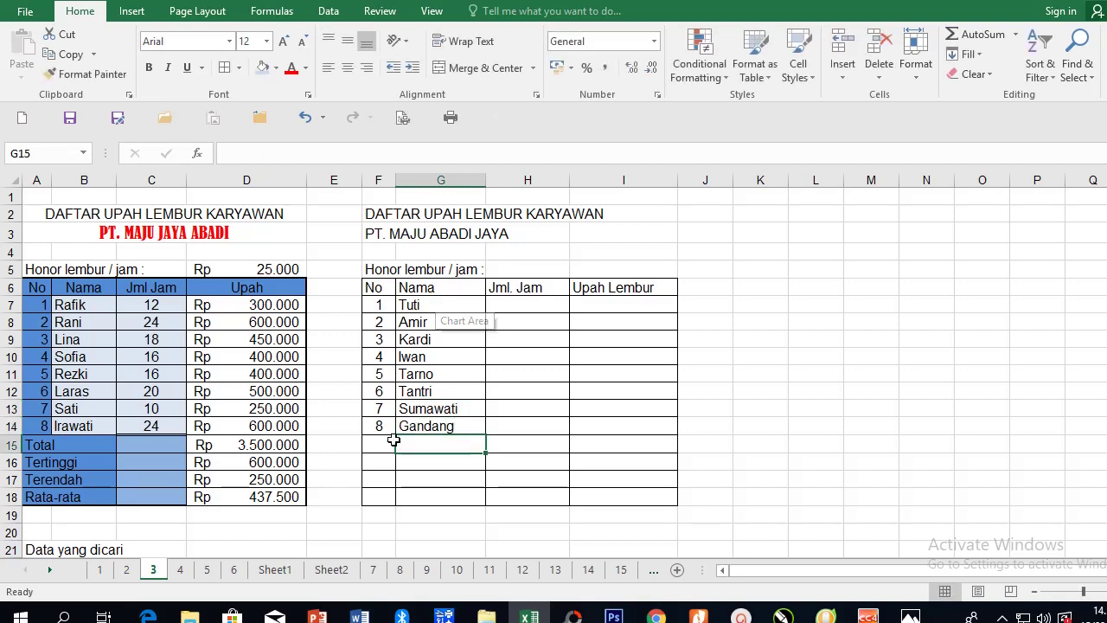
Step: Add the summary labels Total, Tertinggi, Terendah and Rata-rata in G15:G18
{"action": "left_click", "coordinate": [423, 443]}
{"action": "type", "text": "To"}
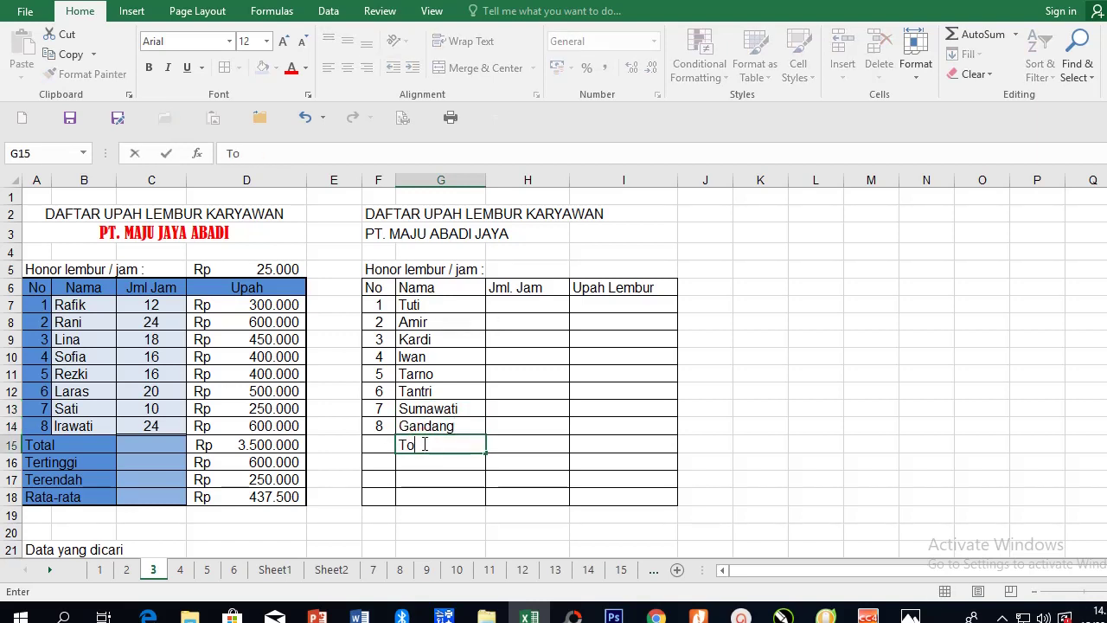
{"action": "type", "text": "tal"}
{"action": "key", "text": "Return"}
{"action": "type", "text": "T"}
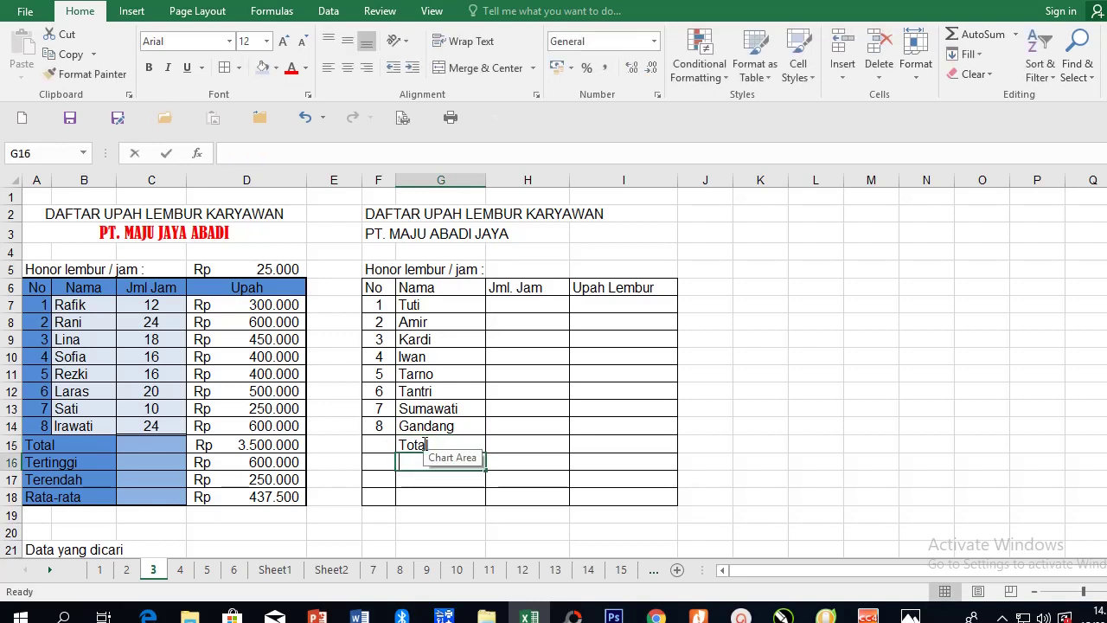
{"action": "type", "text": "ertingg"}
{"action": "key", "text": "Return"}
{"action": "type", "text": "Terenda"}
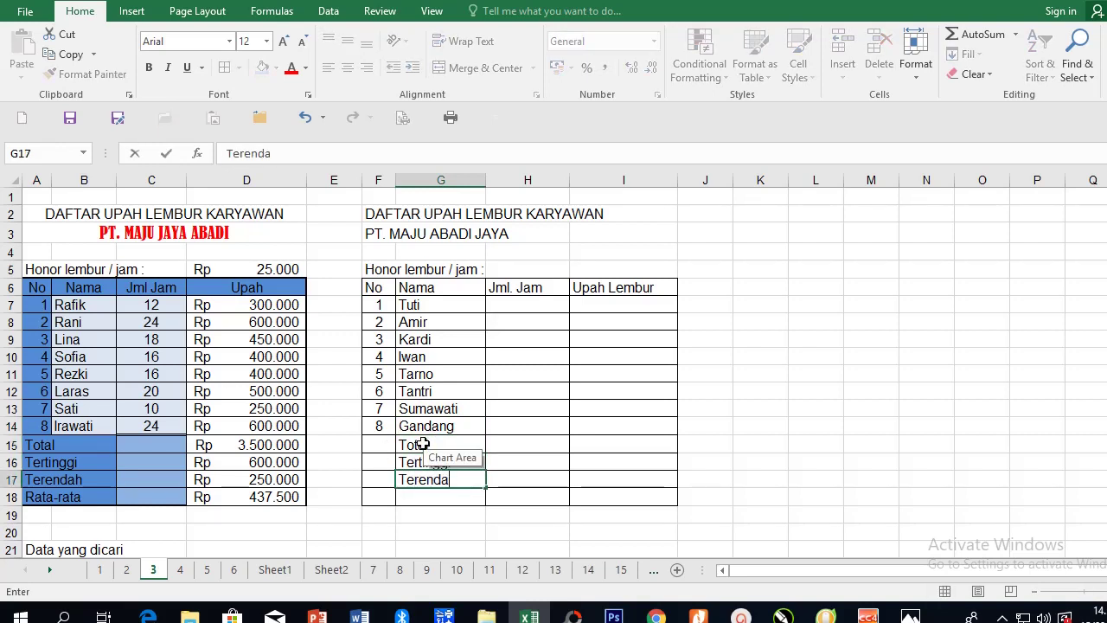
{"action": "type", "text": "h"}
{"action": "key", "text": "Return"}
{"action": "type", "text": "Rata-rata"}
{"action": "key", "text": "Return"}
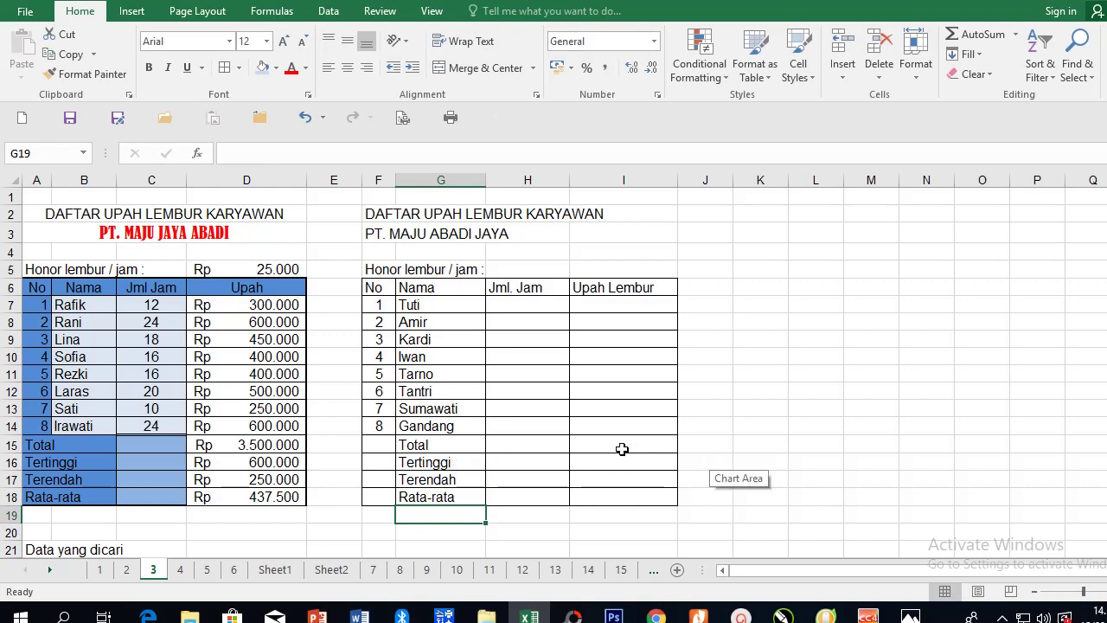
Step: Enter overtime hours 12, 24, 18, 16, 16, 20, 10 and 24 in H7:H14
{"action": "left_click", "coordinate": [529, 302]}
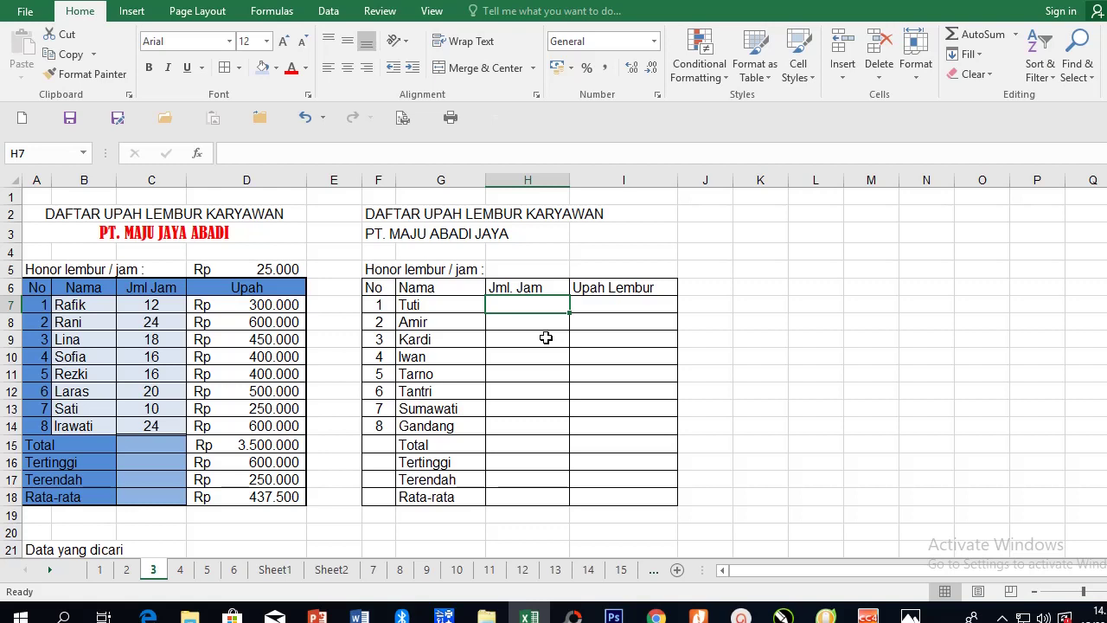
{"action": "type", "text": "12"}
{"action": "key", "text": "Return"}
{"action": "type", "text": "24"}
{"action": "key", "text": "Return"}
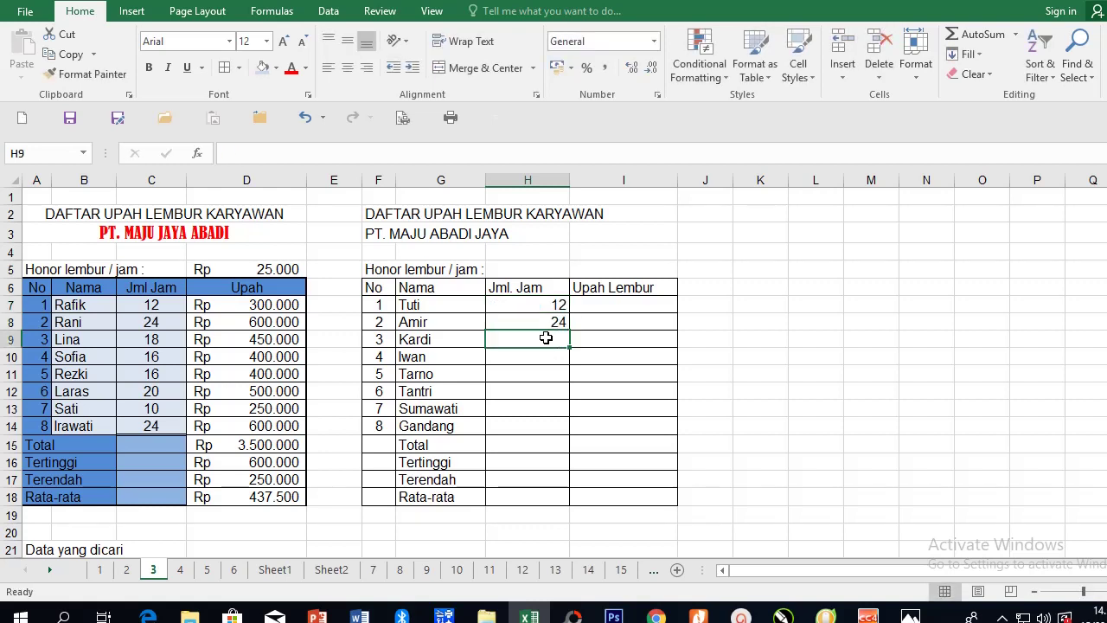
{"action": "type", "text": "18"}
{"action": "key", "text": "Return"}
{"action": "type", "text": "16"}
{"action": "key", "text": "Return"}
{"action": "type", "text": "16"}
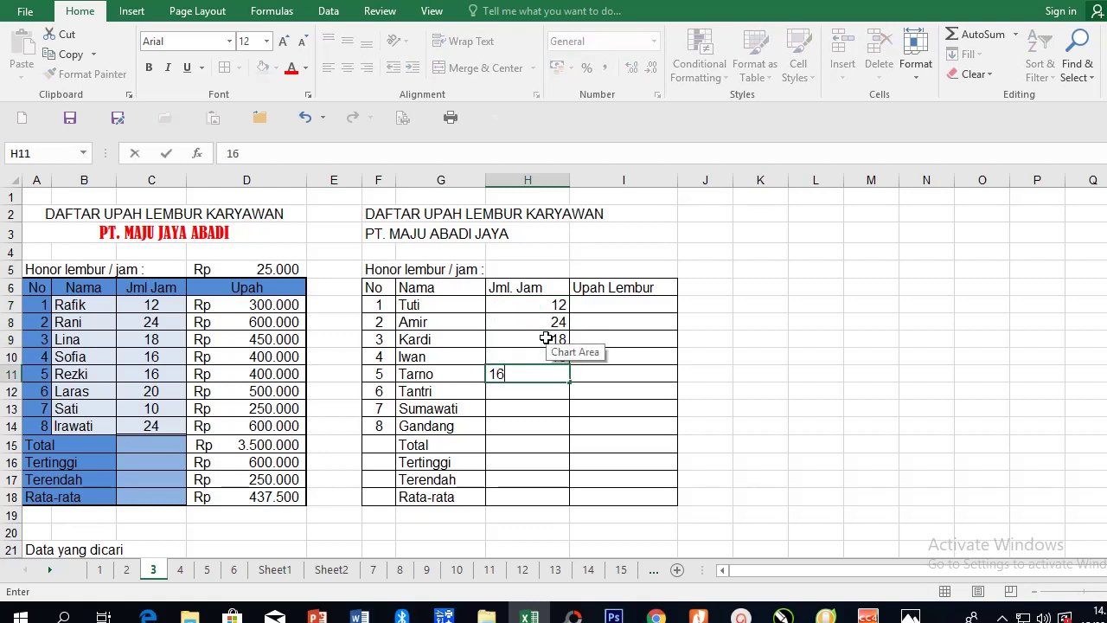
{"action": "key", "text": "Return"}
{"action": "type", "text": "0"}
{"action": "key", "text": "Return"}
{"action": "type", "text": "10"}
{"action": "key", "text": "Return"}
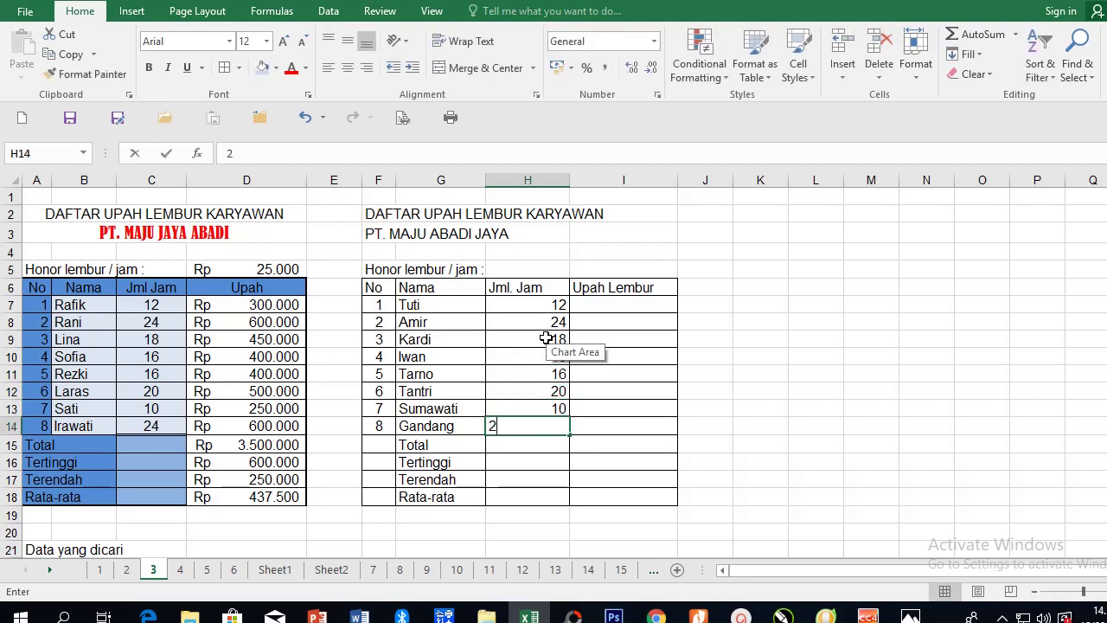
{"action": "type", "text": "24"}
{"action": "key", "text": "Return"}
Step: Centre the overtime hour values in H7:H14
{"action": "left_click_drag", "start_coordinate": [538, 307], "coordinate": [517, 430]}
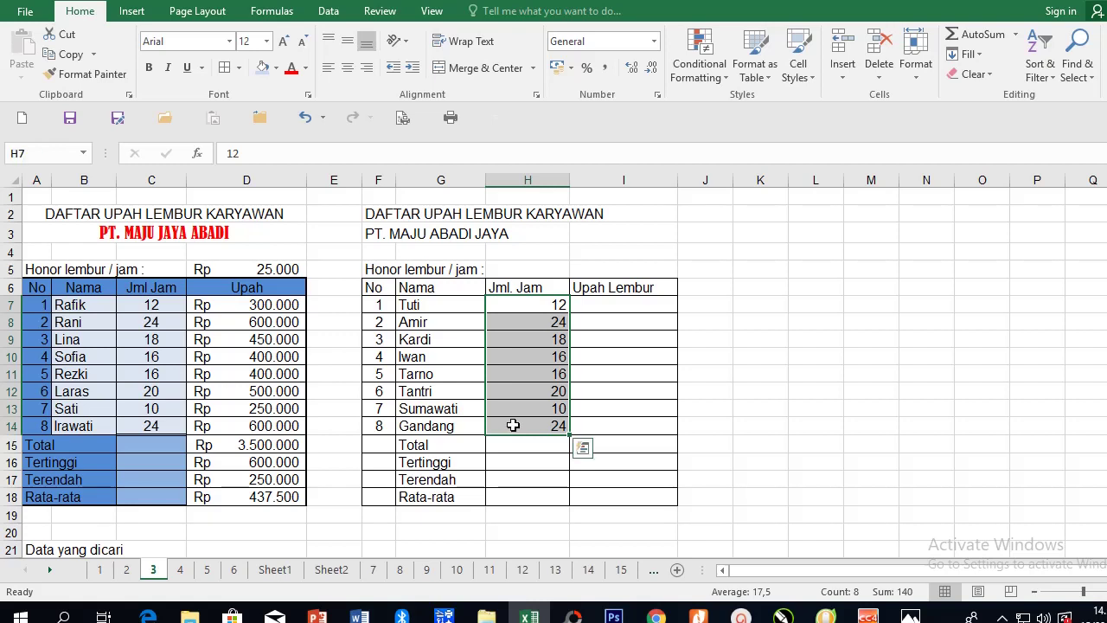
{"action": "left_click", "coordinate": [348, 71]}
{"action": "left_click", "coordinate": [642, 306]}
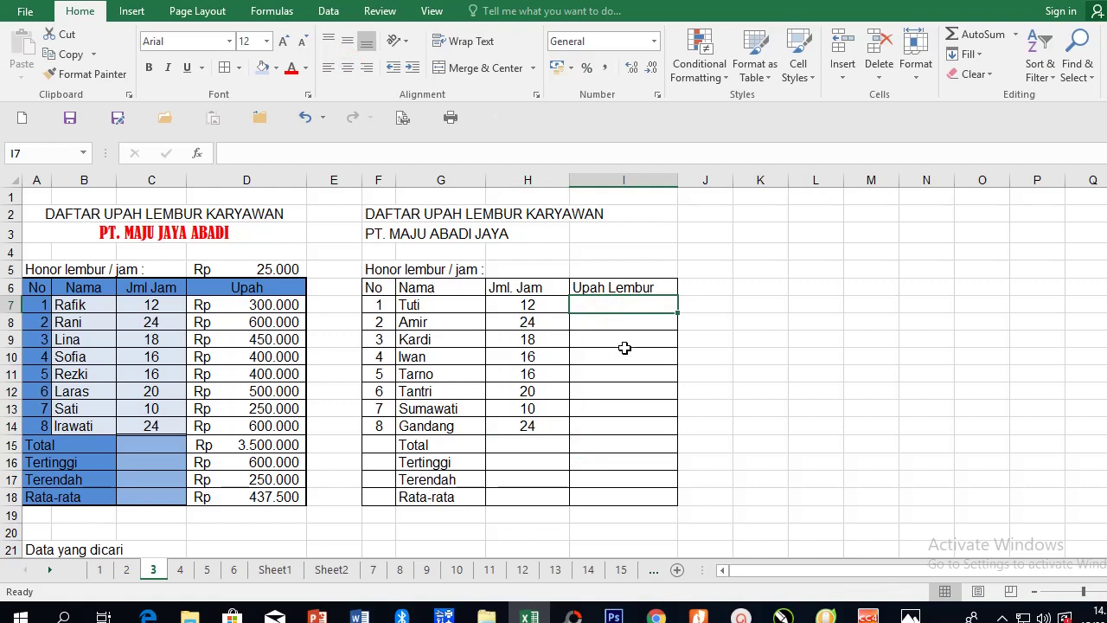
Step: Format the Upah Lembur cells through row 18 as Accounting with the Rp symbol
{"action": "left_click_drag", "start_coordinate": [610, 305], "coordinate": [611, 499]}
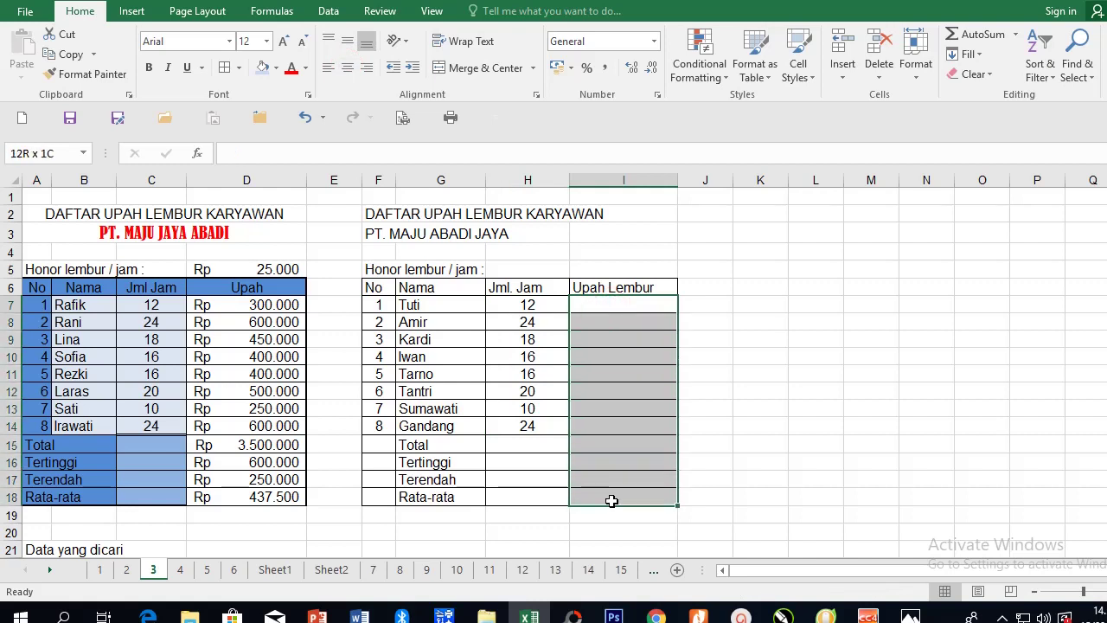
{"action": "left_click", "coordinate": [657, 95]}
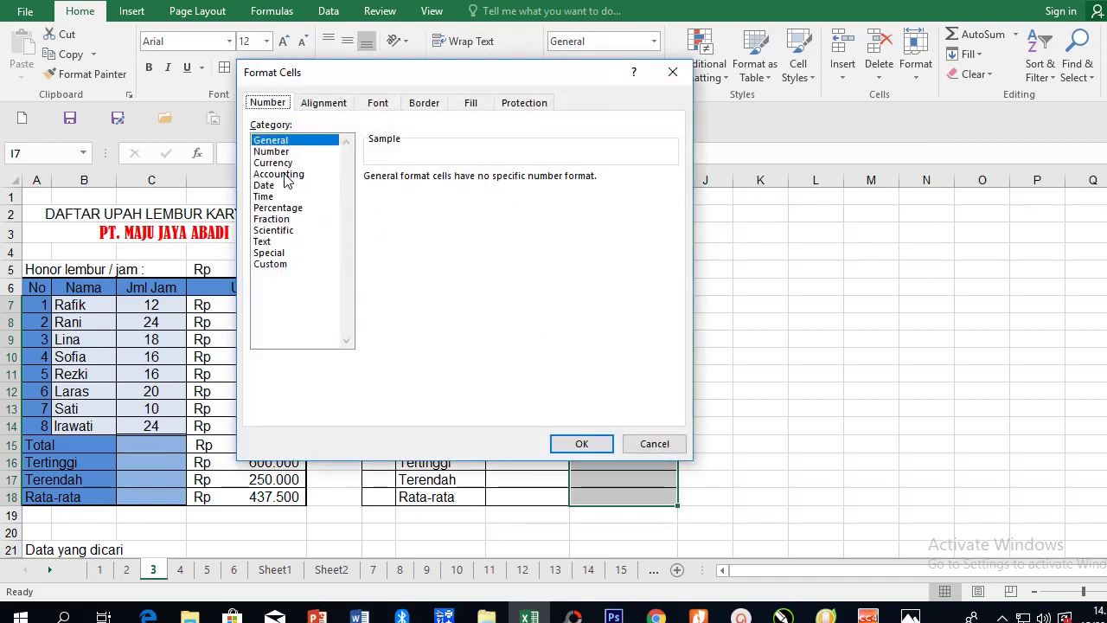
{"action": "left_click", "coordinate": [280, 174]}
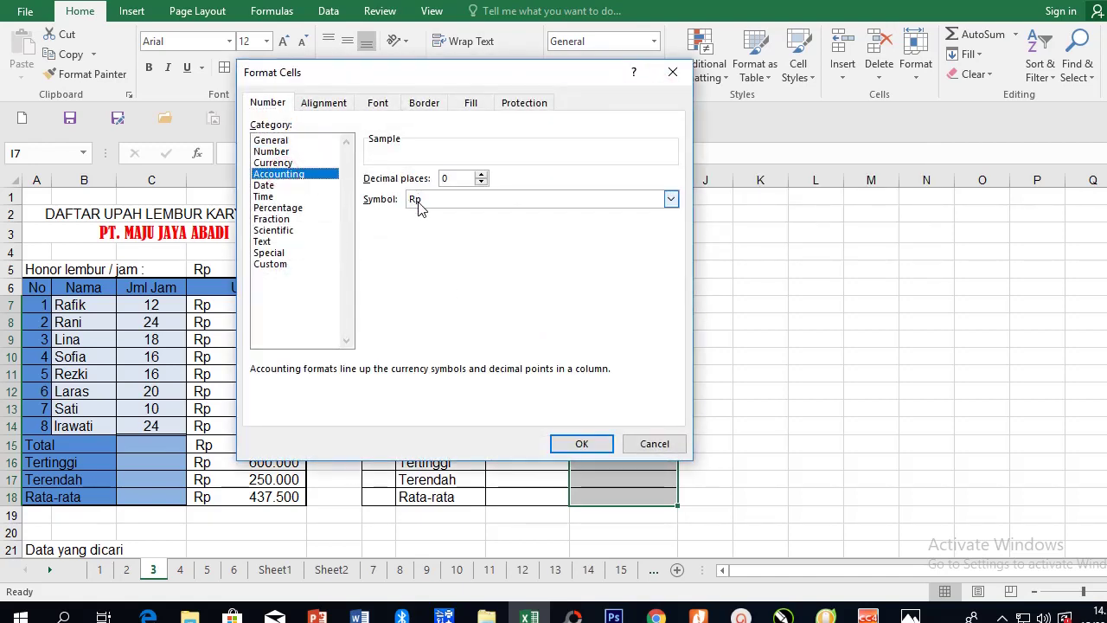
{"action": "left_click", "coordinate": [606, 444]}
{"action": "left_click", "coordinate": [616, 304]}
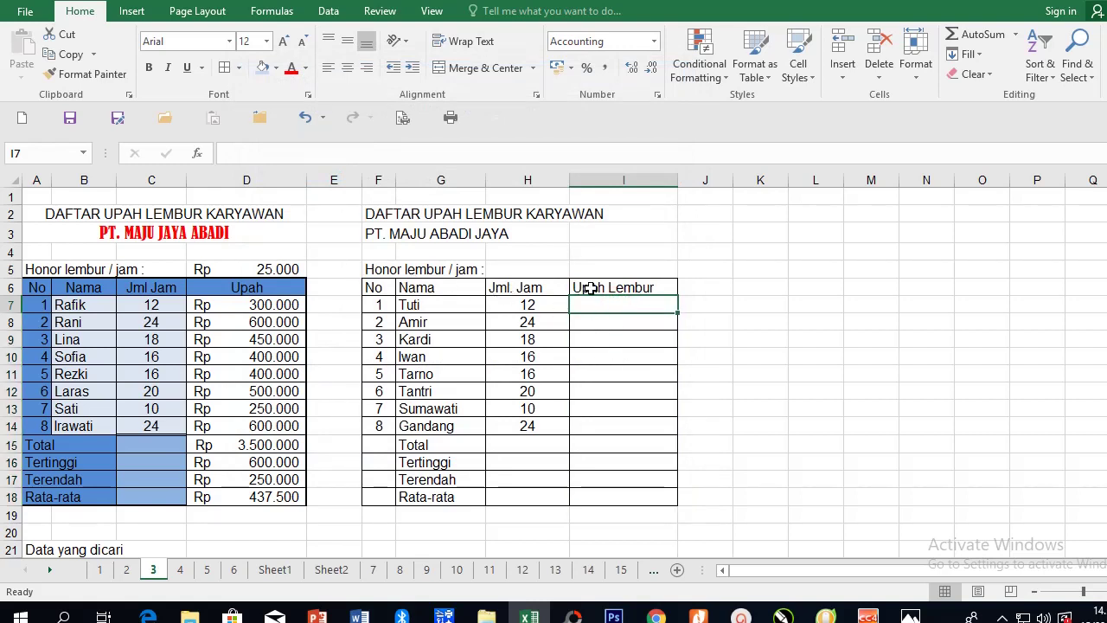
Step: Enter the hourly rate in I5 and format it as Accounting Rp with 0 decimals
{"action": "left_click", "coordinate": [627, 268]}
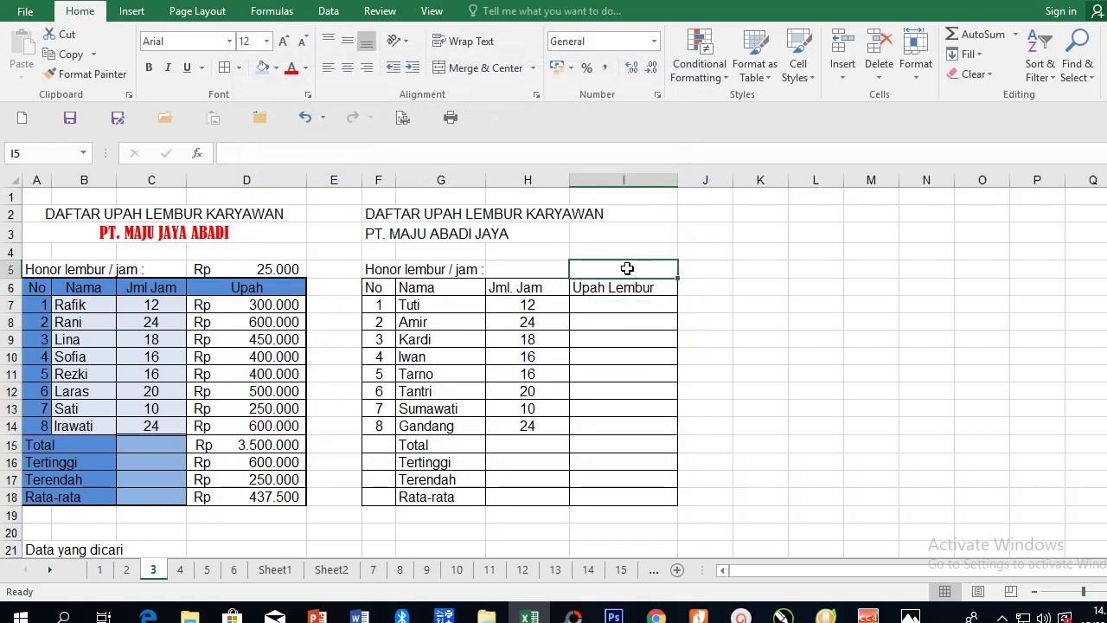
{"action": "type", "text": "25"}
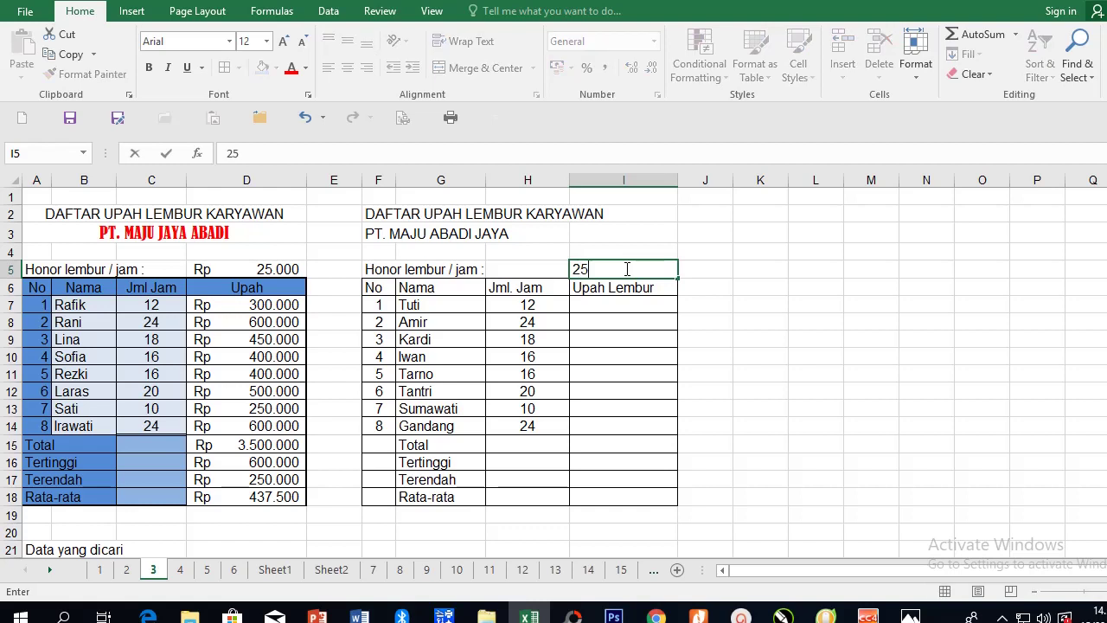
{"action": "type", "text": "000"}
{"action": "key", "text": "Return"}
{"action": "left_click", "coordinate": [659, 271]}
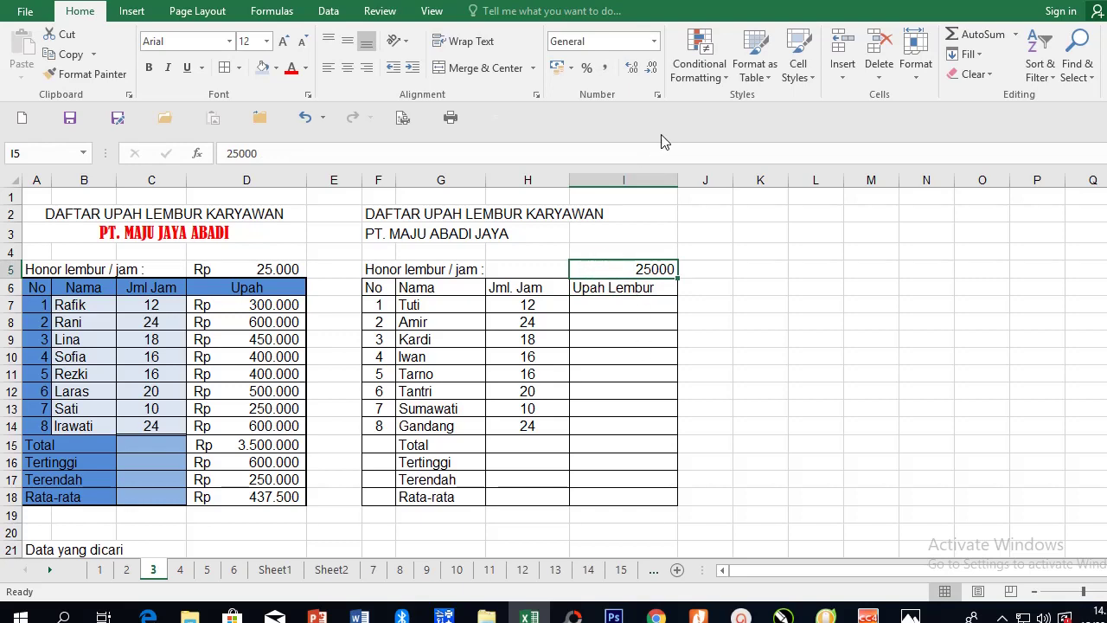
{"action": "left_click", "coordinate": [658, 96]}
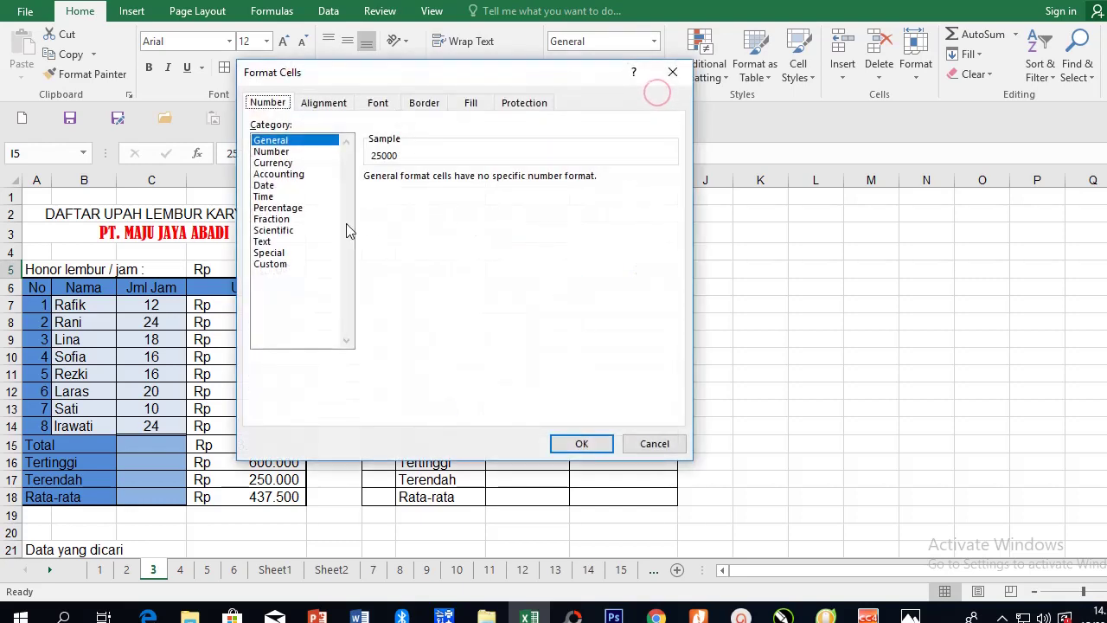
{"action": "left_click", "coordinate": [292, 175]}
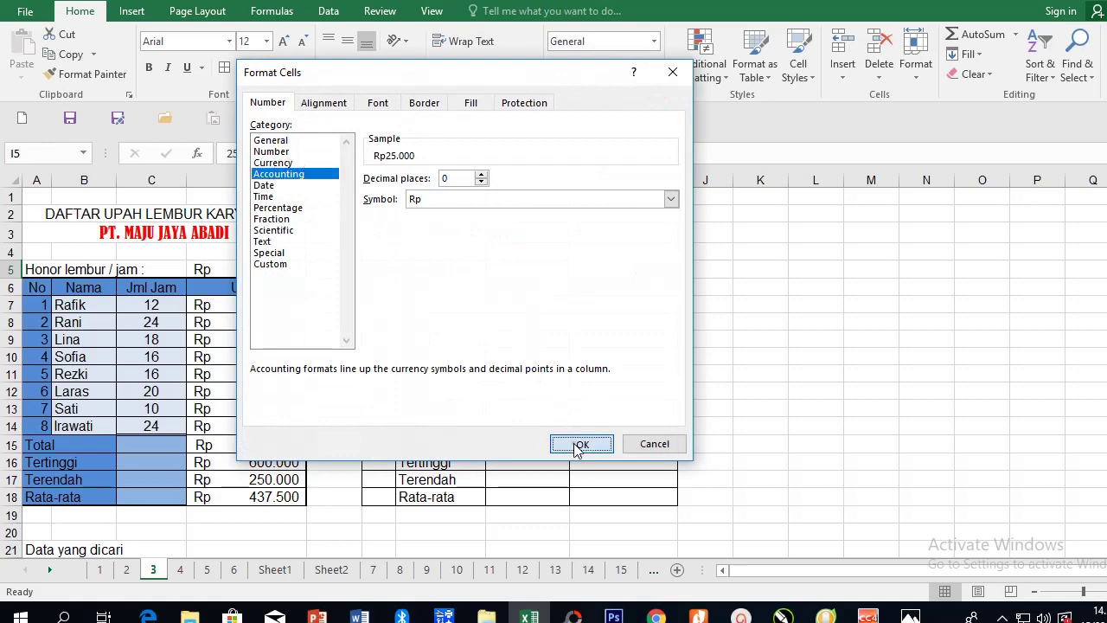
{"action": "left_click", "coordinate": [580, 444]}
{"action": "left_click", "coordinate": [830, 386]}
{"action": "left_click", "coordinate": [644, 307]}
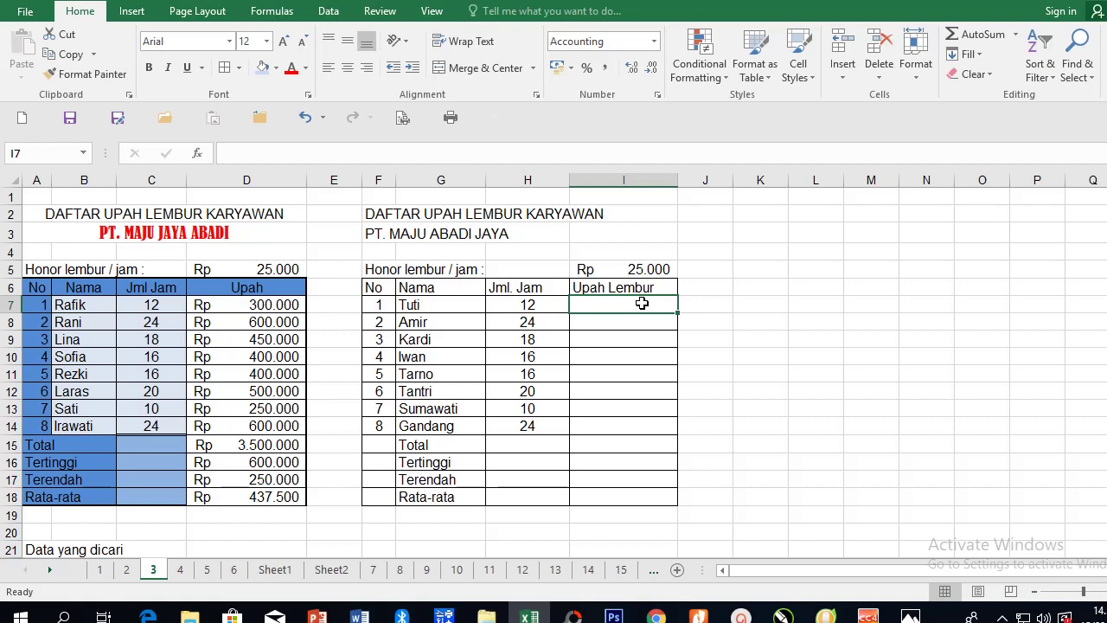
Step: Enter the formula =H7*$I$5 in I7 for Tuti's overtime wage
{"action": "type", "text": "="}
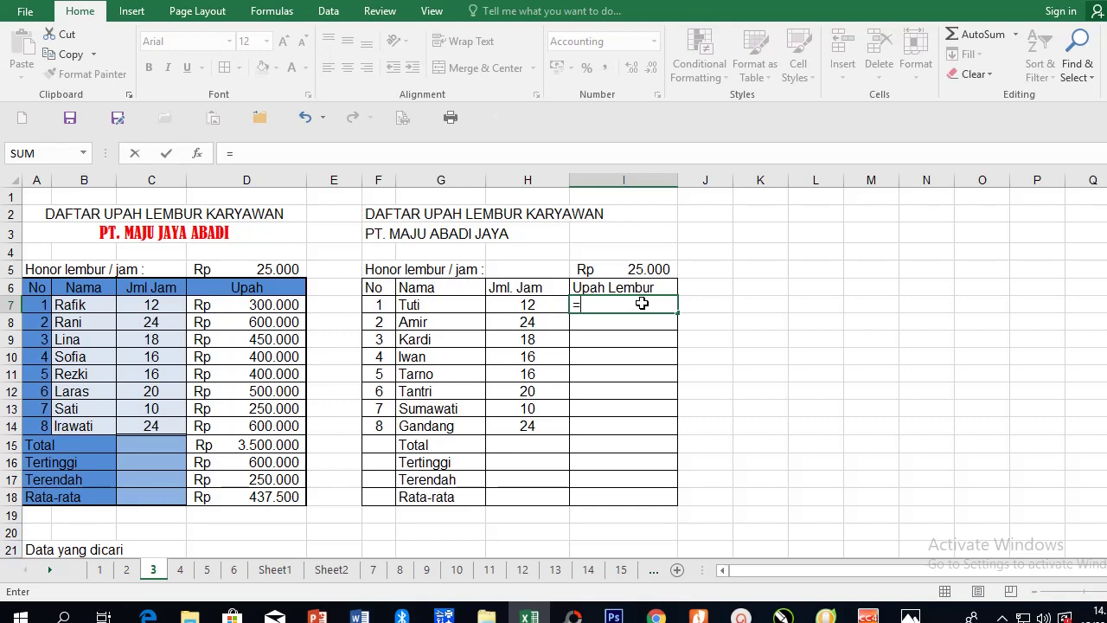
{"action": "key", "text": "Down"}
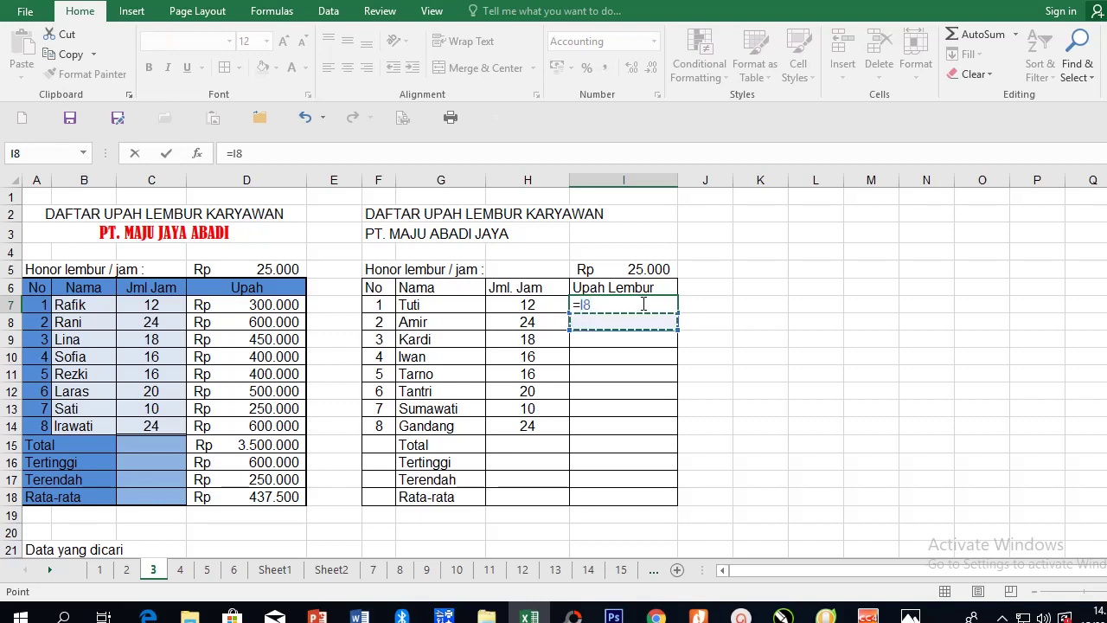
{"action": "key", "text": "Up"}
{"action": "key", "text": "Left"}
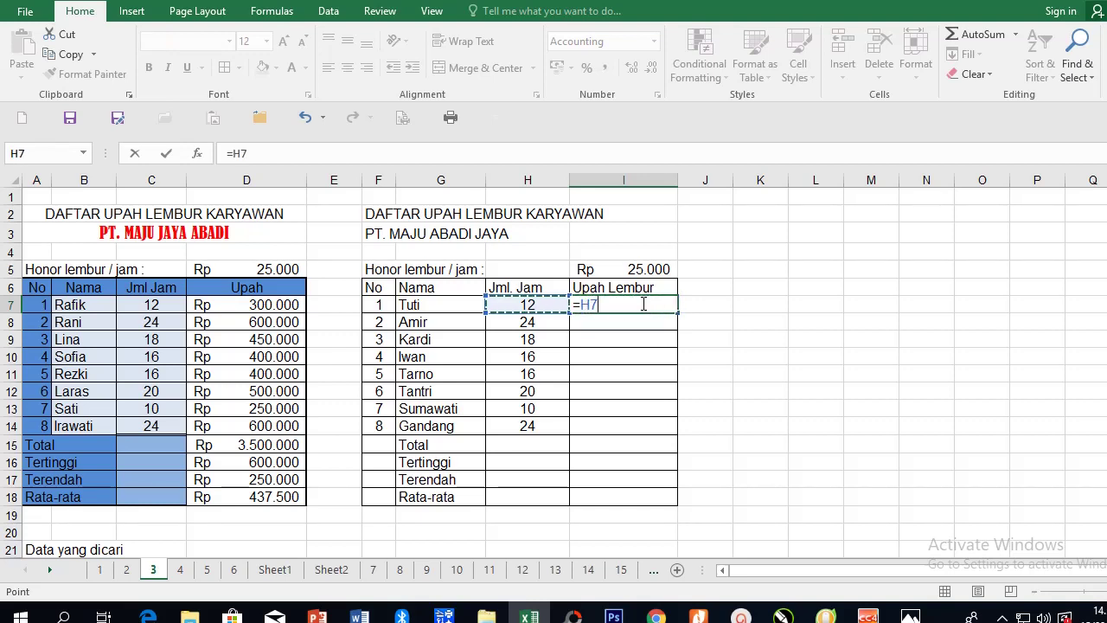
{"action": "type", "text": "*"}
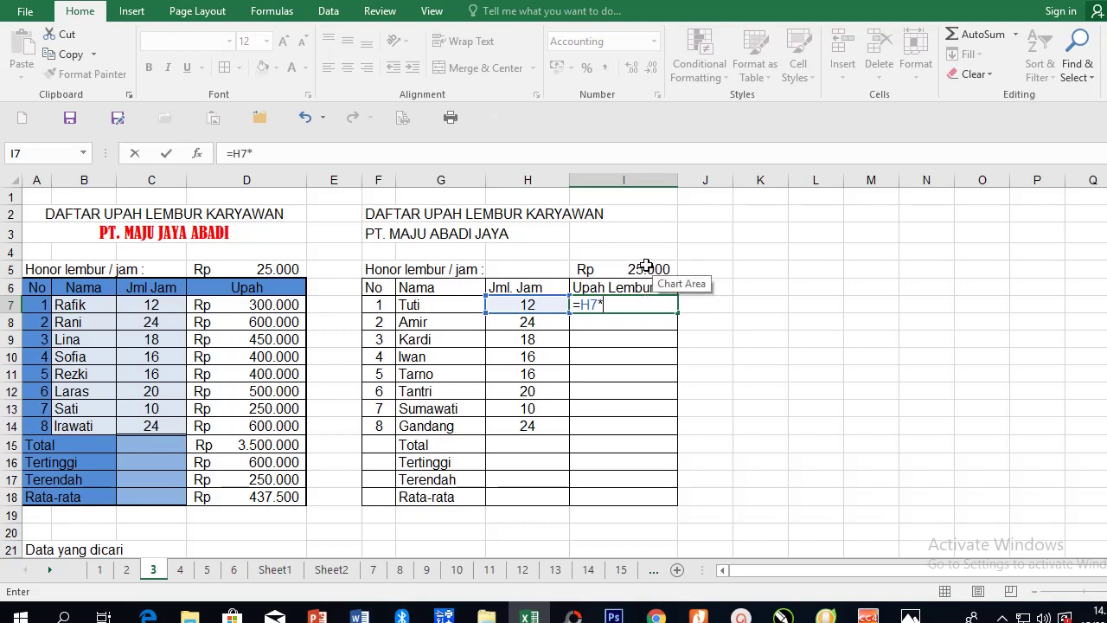
{"action": "left_click", "coordinate": [646, 267]}
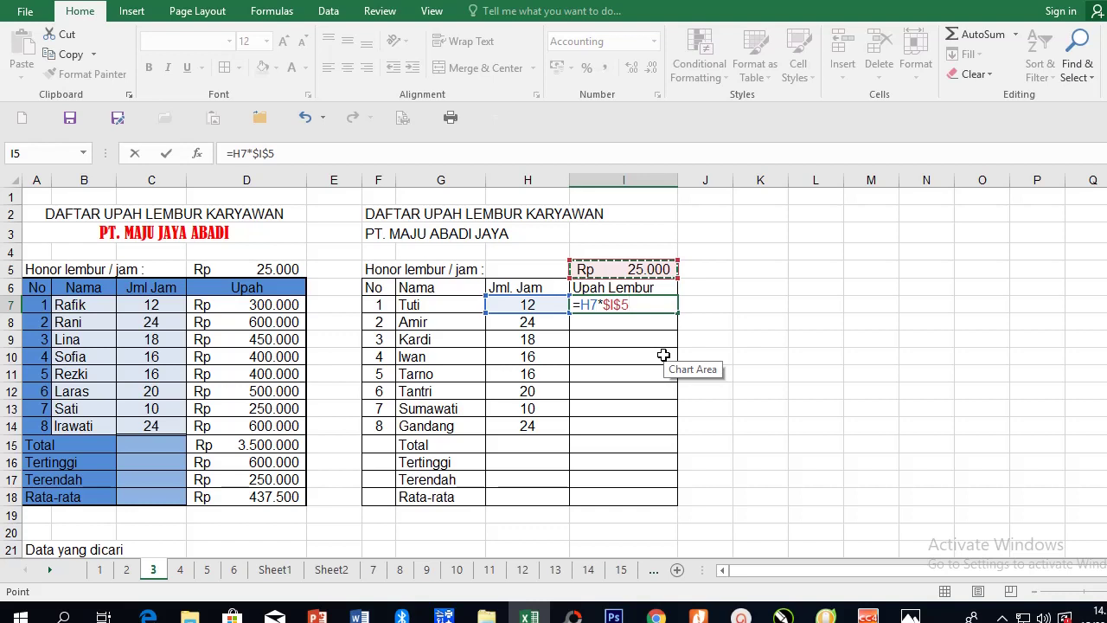
{"action": "key", "text": "Return"}
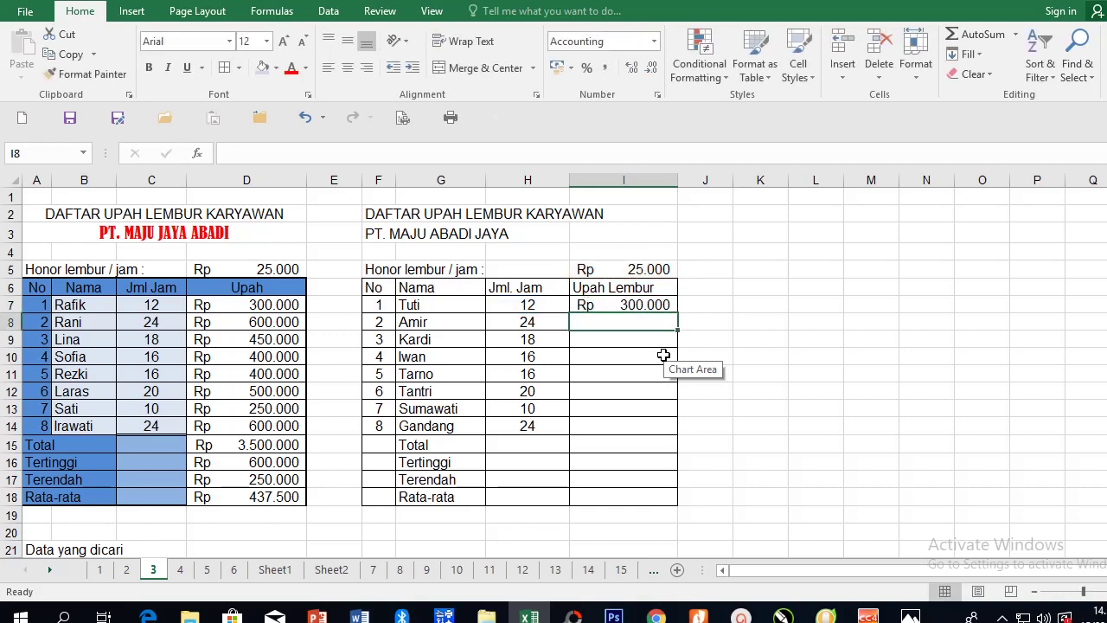
Step: Copy the I7 wage formula down to I8:I14 for the remaining employees
{"action": "key", "text": "Up"}
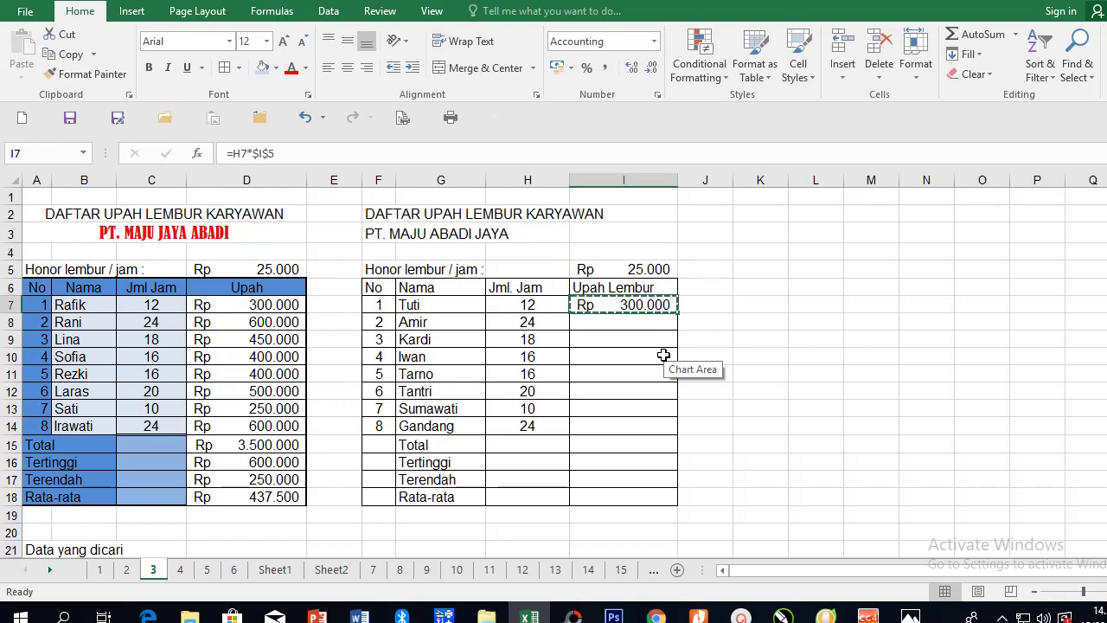
{"action": "key", "text": "ctrl+c"}
{"action": "key", "text": "Down"}
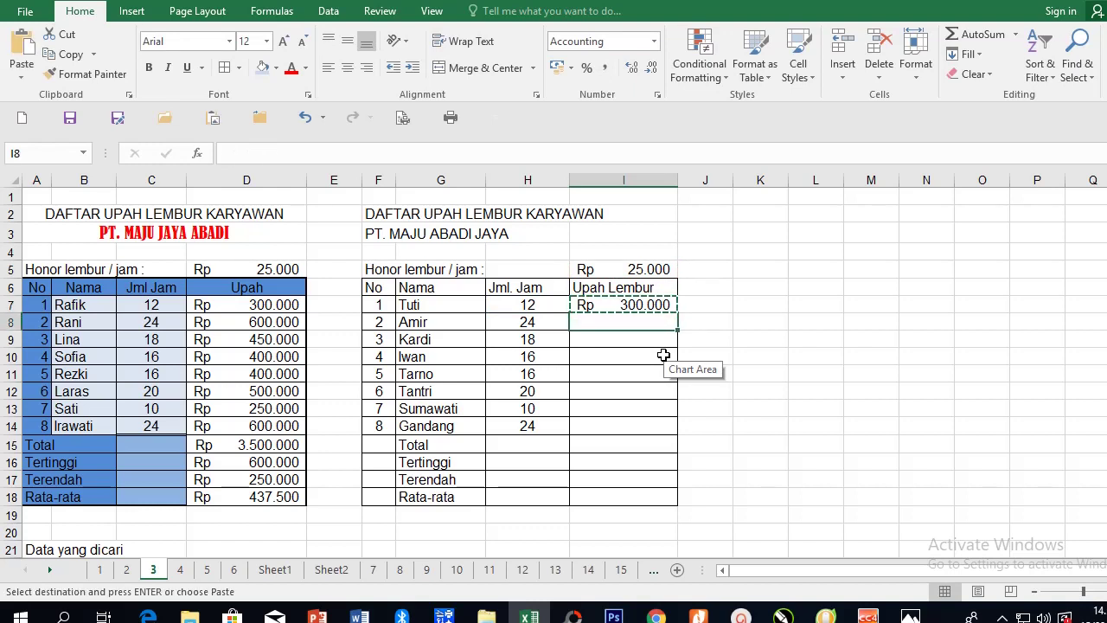
{"action": "key", "text": "shift+Down"}
{"action": "key", "text": "shift+Down"}
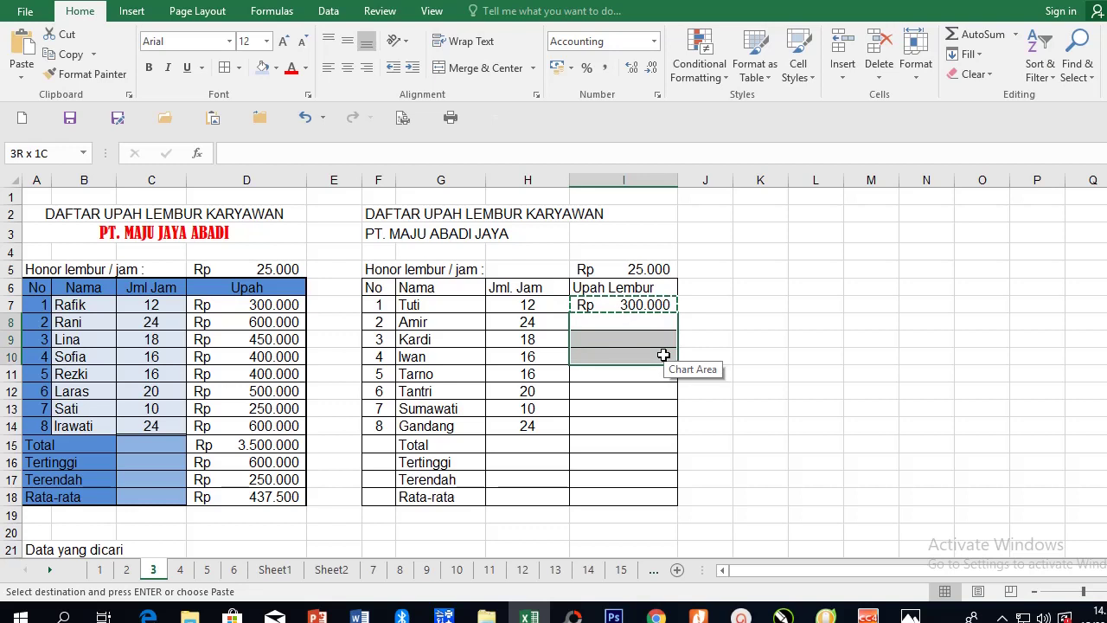
{"action": "key", "text": "shift+Down"}
{"action": "key", "text": "shift+Down"}
{"action": "key", "text": "shift+Down"}
{"action": "key", "text": "shift+Down"}
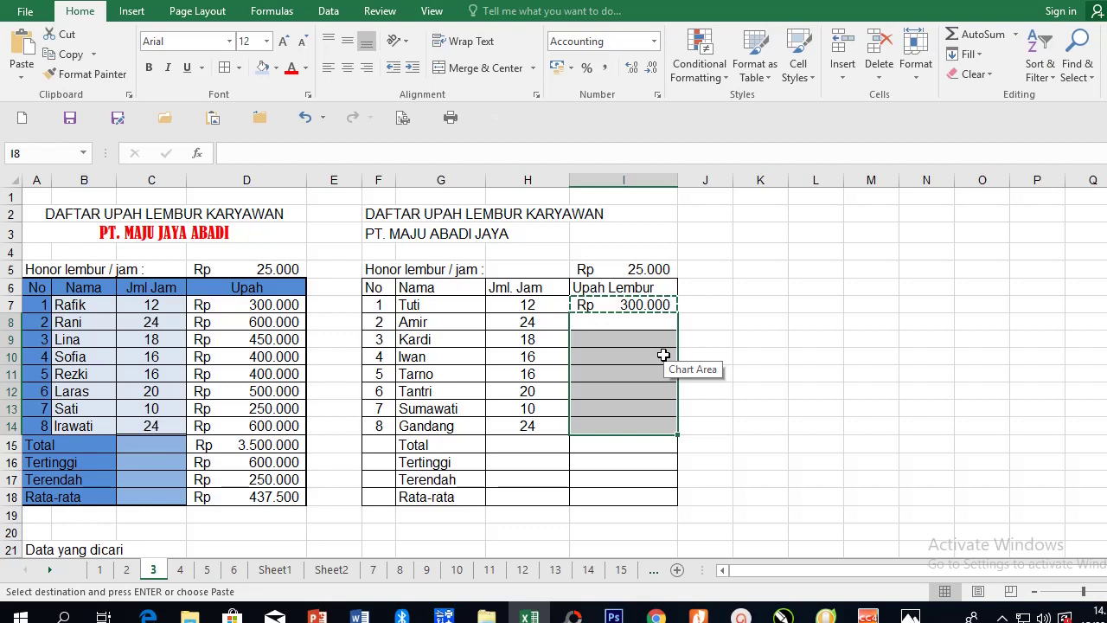
{"action": "key", "text": "Return"}
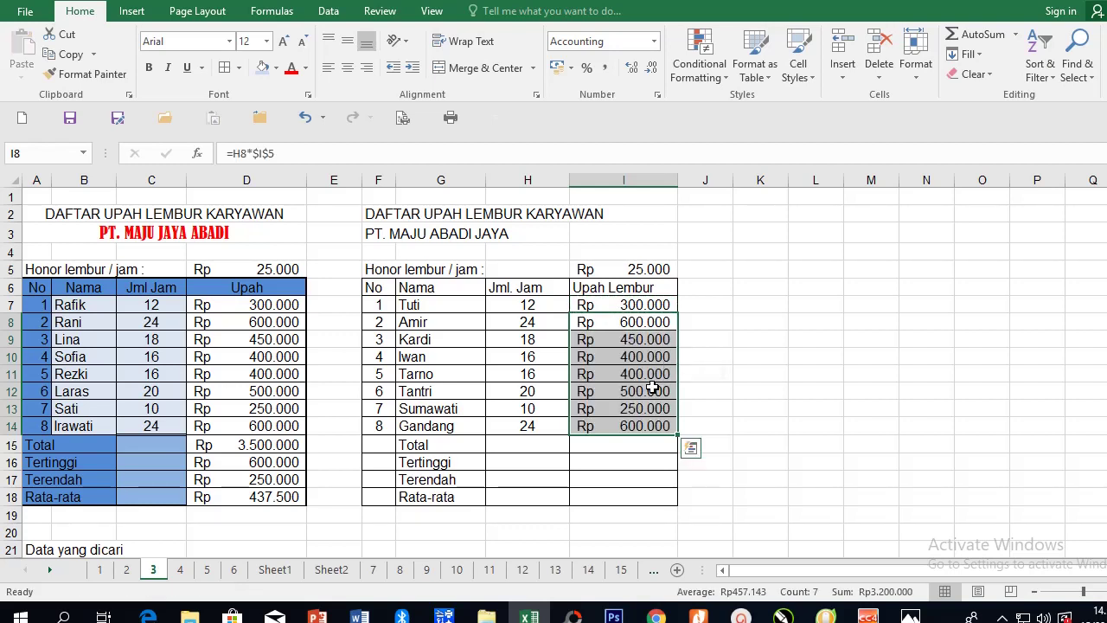
{"action": "left_click", "coordinate": [624, 444]}
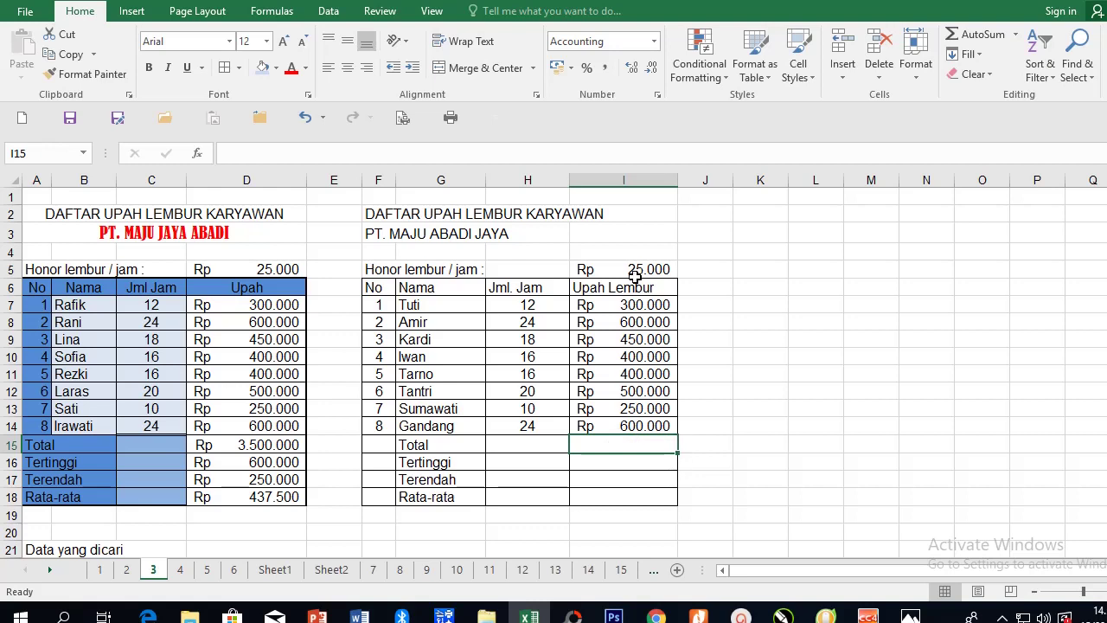
{"action": "left_click", "coordinate": [638, 302]}
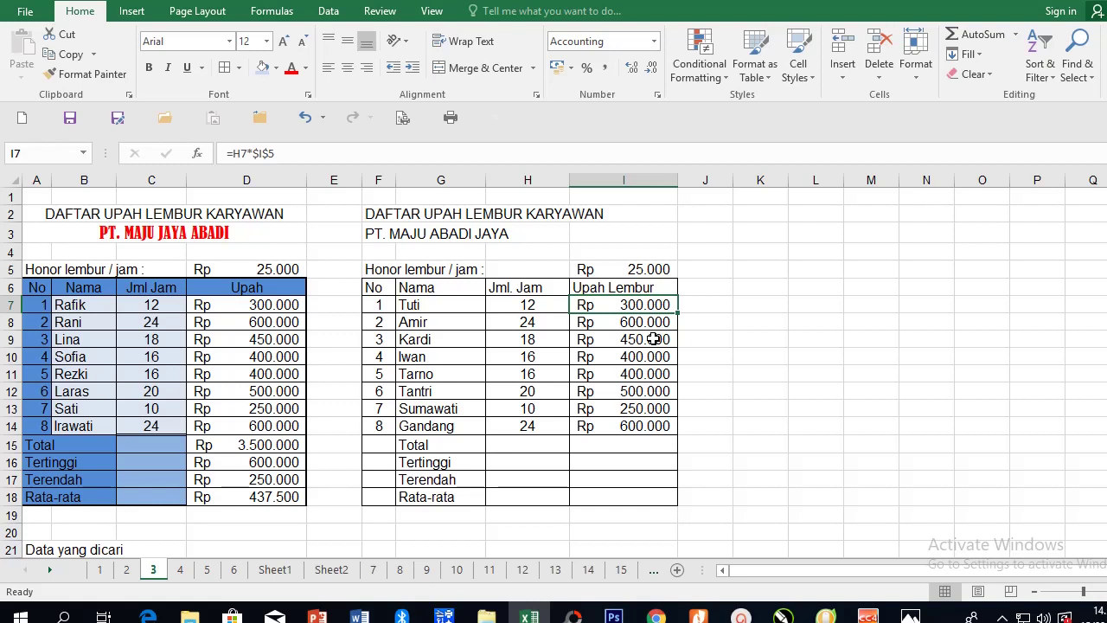
{"action": "type", "text": "="}
{"action": "key", "text": "Left"}
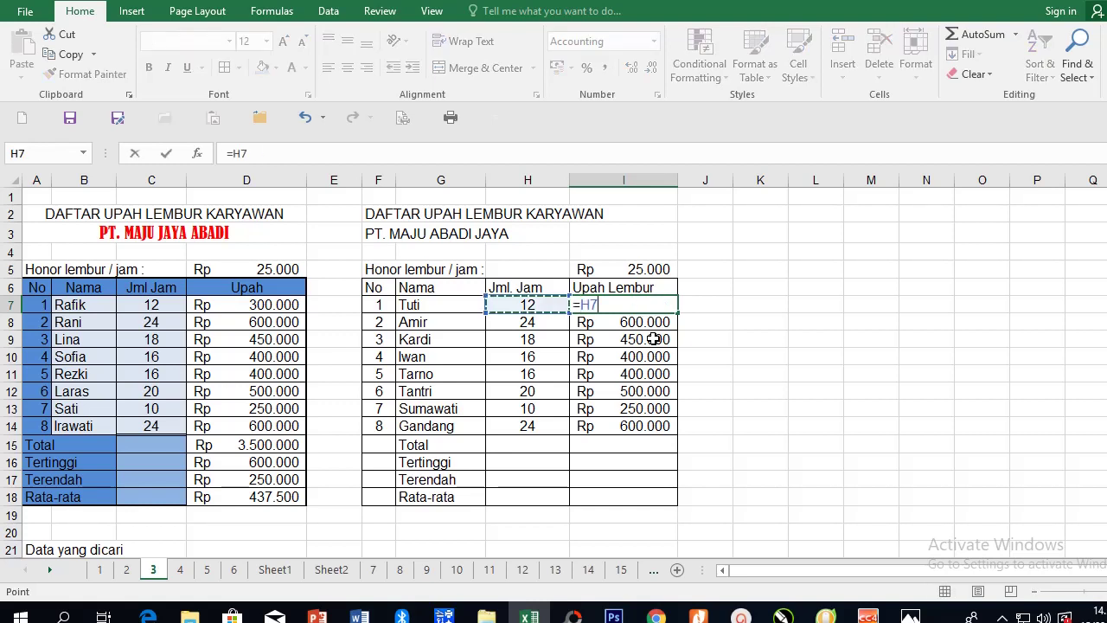
{"action": "type", "text": "*"}
{"action": "key", "text": "Up"}
{"action": "key", "text": "Up"}
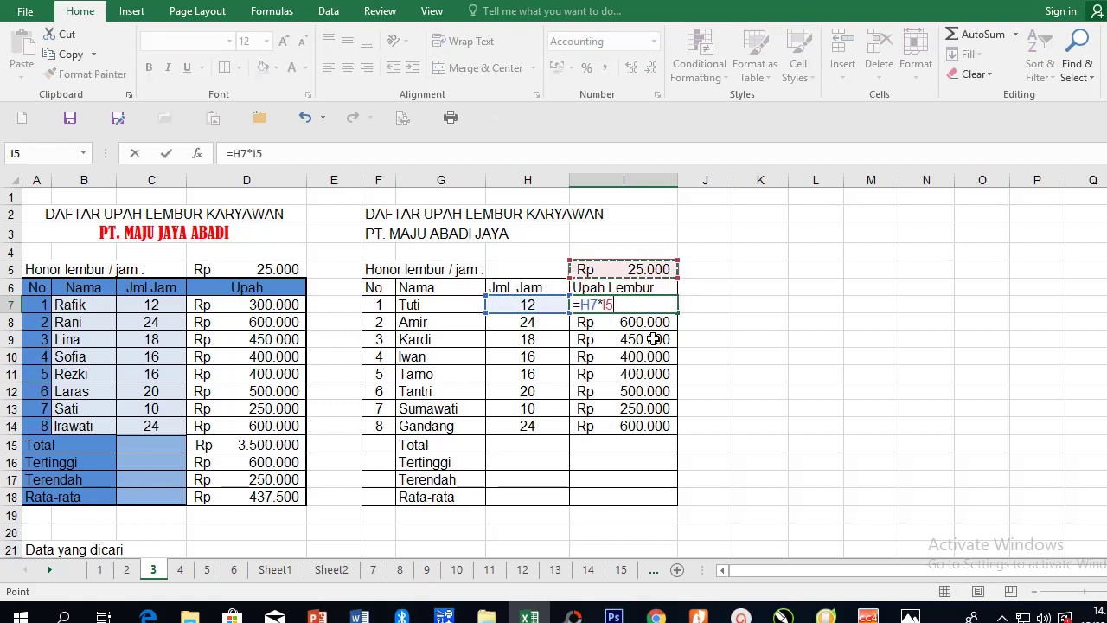
{"action": "key", "text": "F4"}
{"action": "key", "text": "Return"}
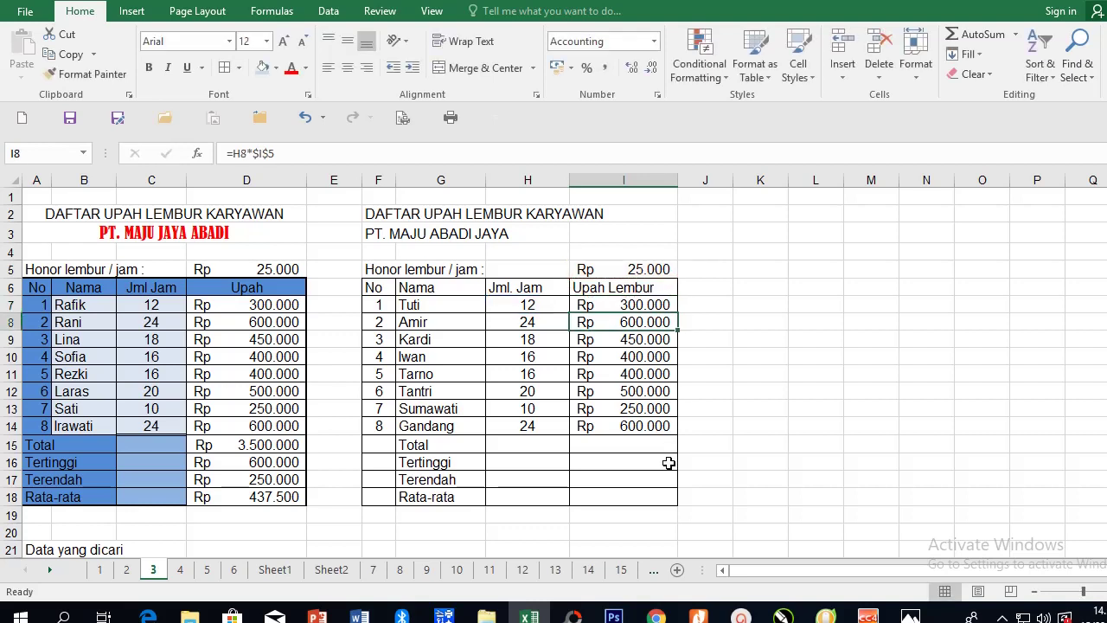
{"action": "left_click", "coordinate": [632, 442]}
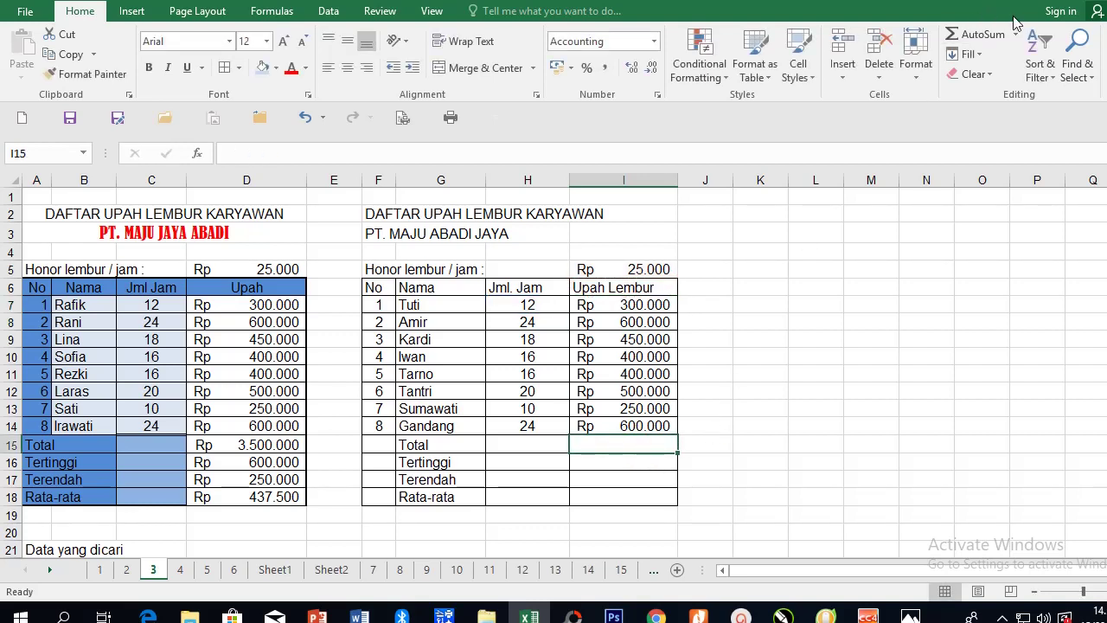
Step: Commit the Rp 3.500.000 total, then enter a =MAX formula over the wages for 600.000
{"action": "left_click", "coordinate": [982, 32]}
{"action": "key", "text": "Return"}
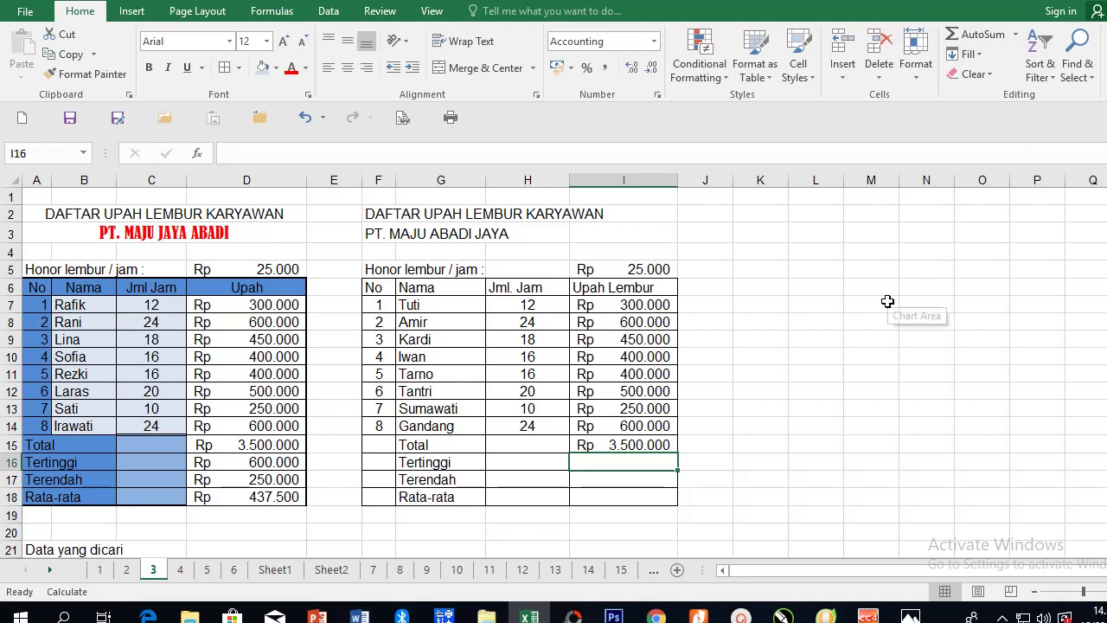
{"action": "type", "text": "="}
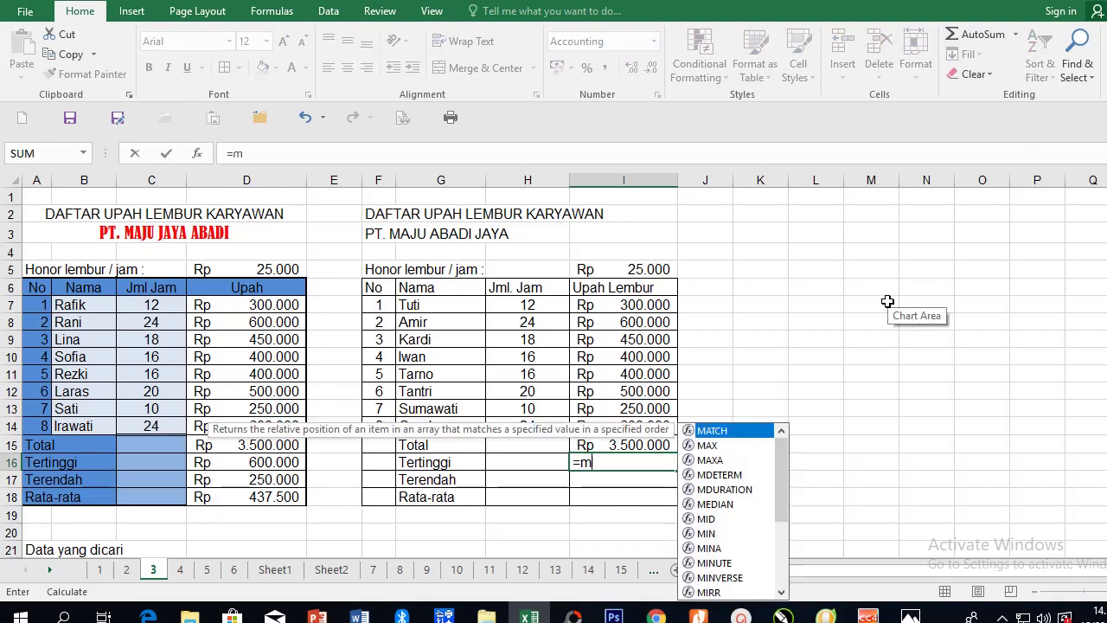
{"action": "type", "text": "max("}
{"action": "key", "text": "Up"}
{"action": "key", "text": "Up"}
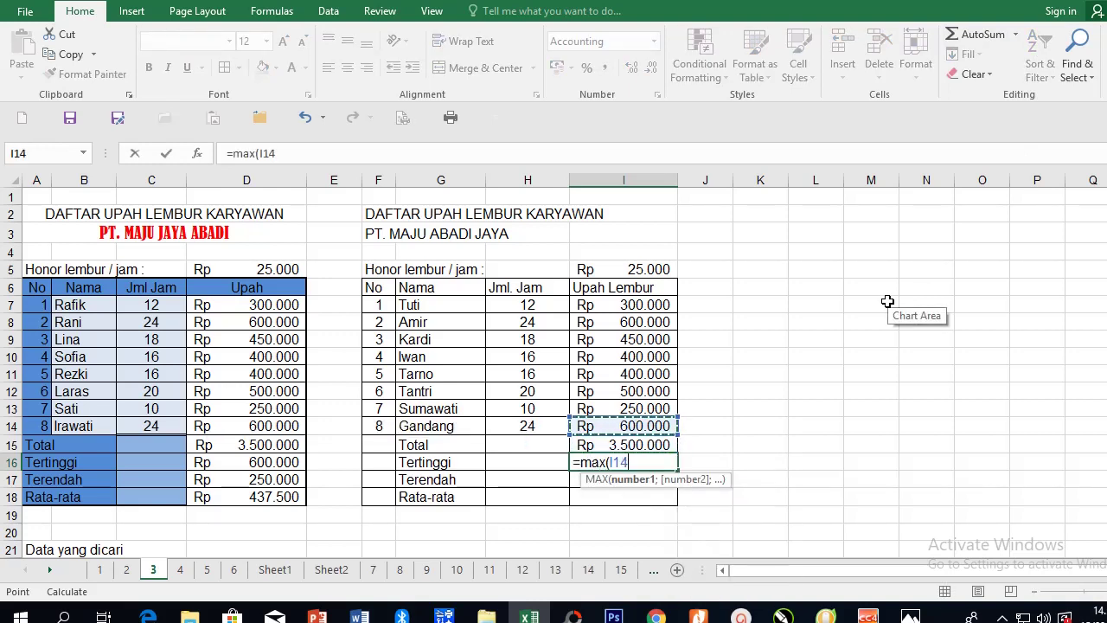
{"action": "key", "text": "shift+Up"}
{"action": "key", "text": "shift+Up"}
{"action": "key", "text": "shift+Up"}
{"action": "key", "text": "shift+Up"}
{"action": "key", "text": "shift+Up"}
{"action": "key", "text": "shift+Up"}
{"action": "key", "text": "shift+Up"}
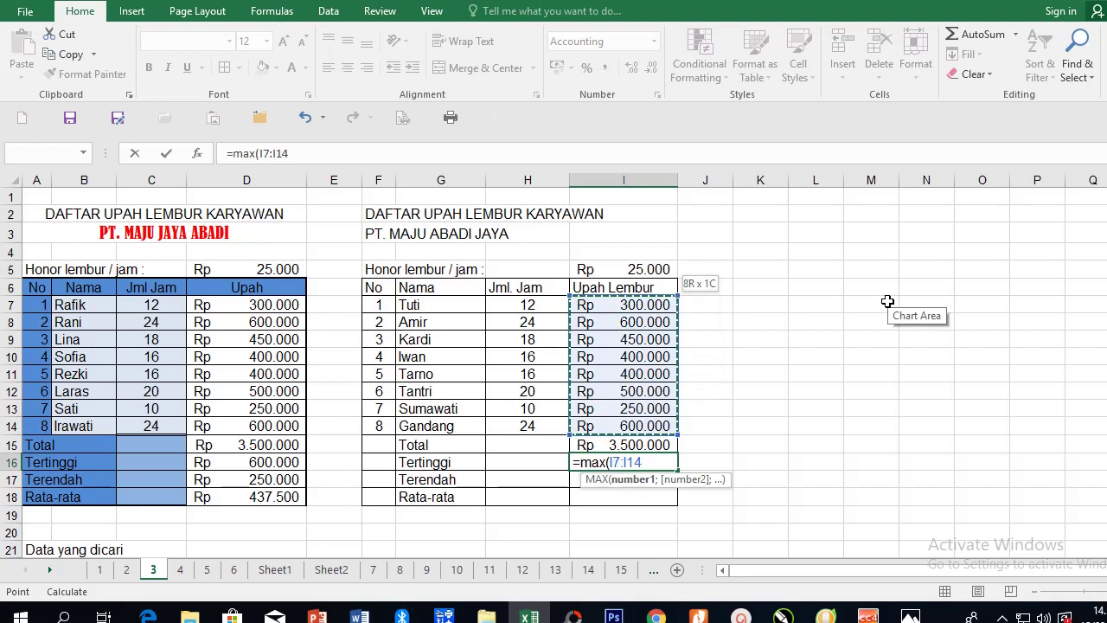
{"action": "key", "text": "Return"}
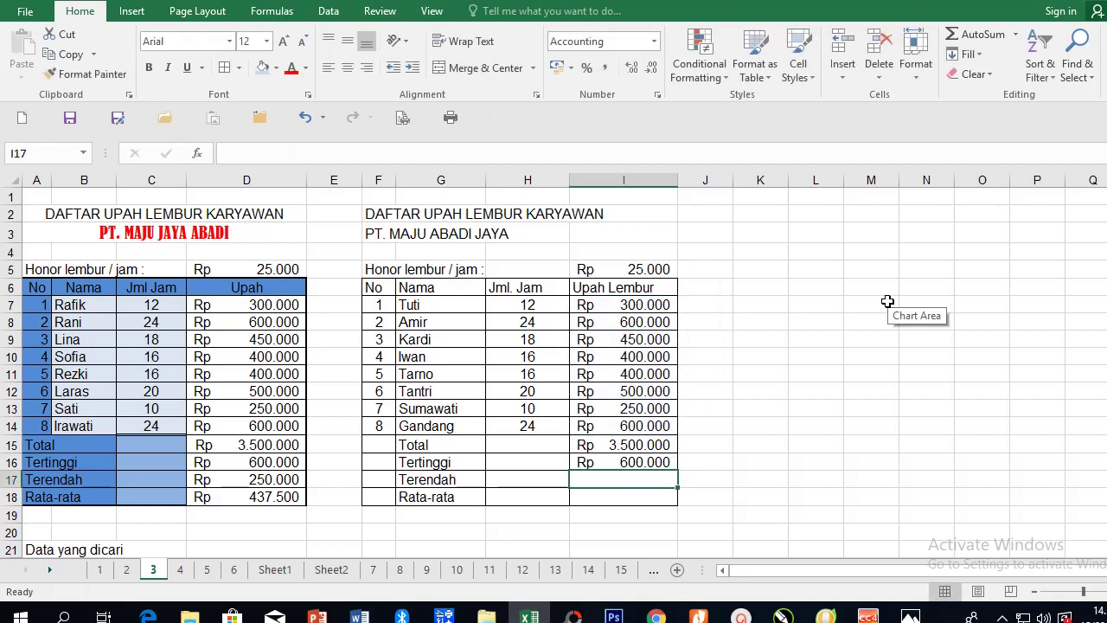
Step: Enter a =MIN formula over the wage cells in I17, giving 250.000
{"action": "type", "text": "="}
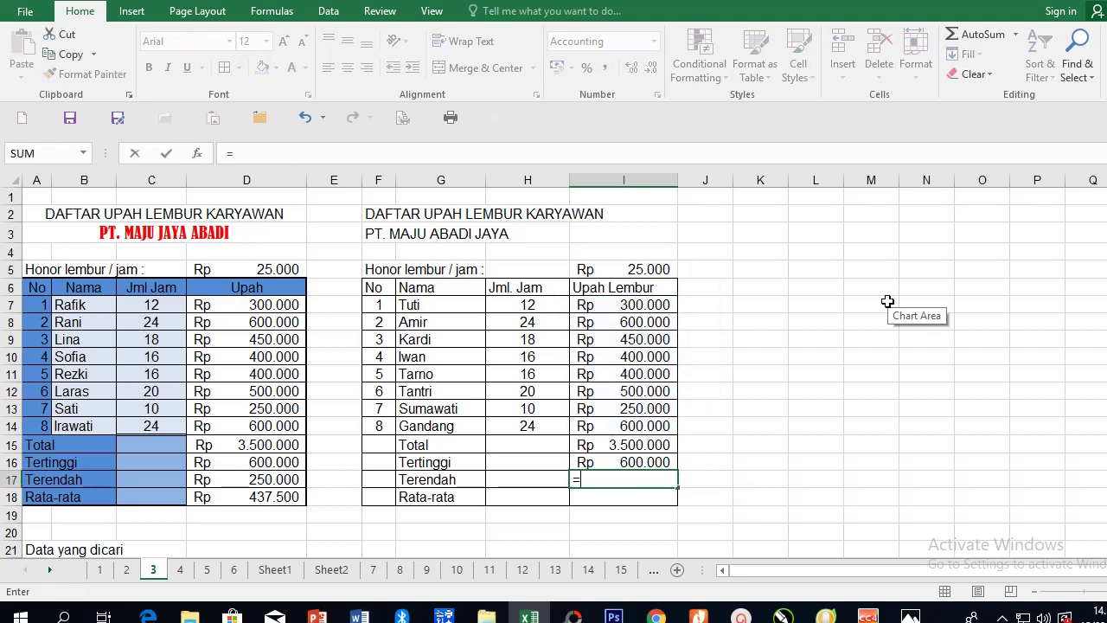
{"action": "type", "text": "min("}
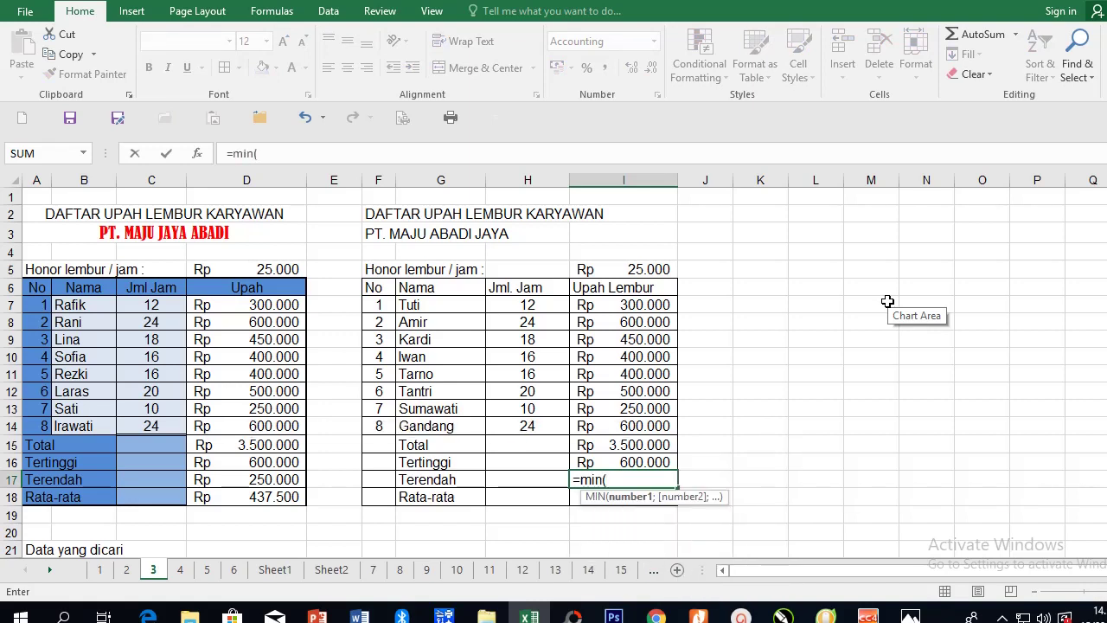
{"action": "key", "text": "Up"}
{"action": "key", "text": "Up"}
{"action": "key", "text": "Up"}
{"action": "key", "text": "shift+Up"}
{"action": "key", "text": "shift+Up"}
{"action": "key", "text": "shift+Up"}
{"action": "key", "text": "shift+Up"}
{"action": "key", "text": "shift+Up"}
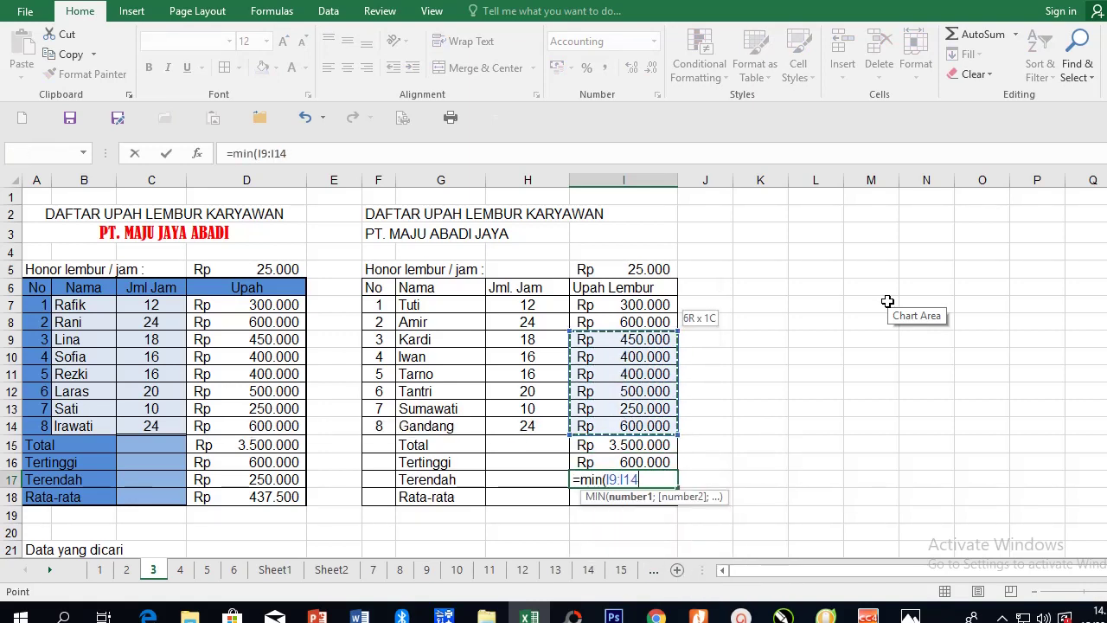
{"action": "key", "text": "shift+Up"}
{"action": "key", "text": "shift+Up"}
{"action": "key", "text": "Return"}
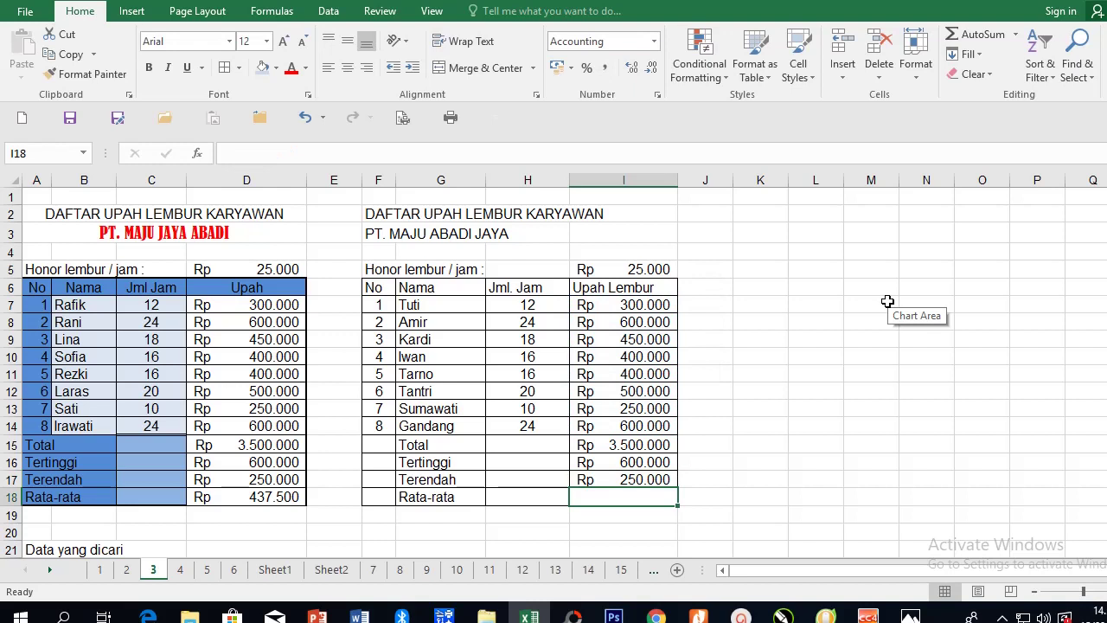
Step: Enter =AVERAGE(I7:I14) in I18, giving an average pay of 437.500
{"action": "type", "text": "=A"}
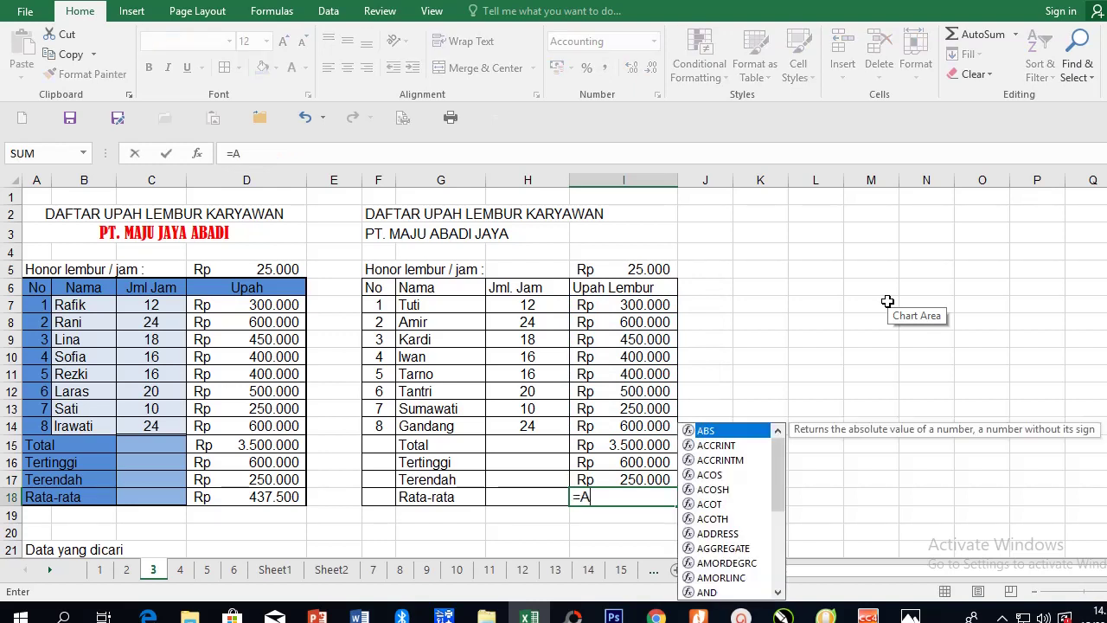
{"action": "type", "text": "verage("}
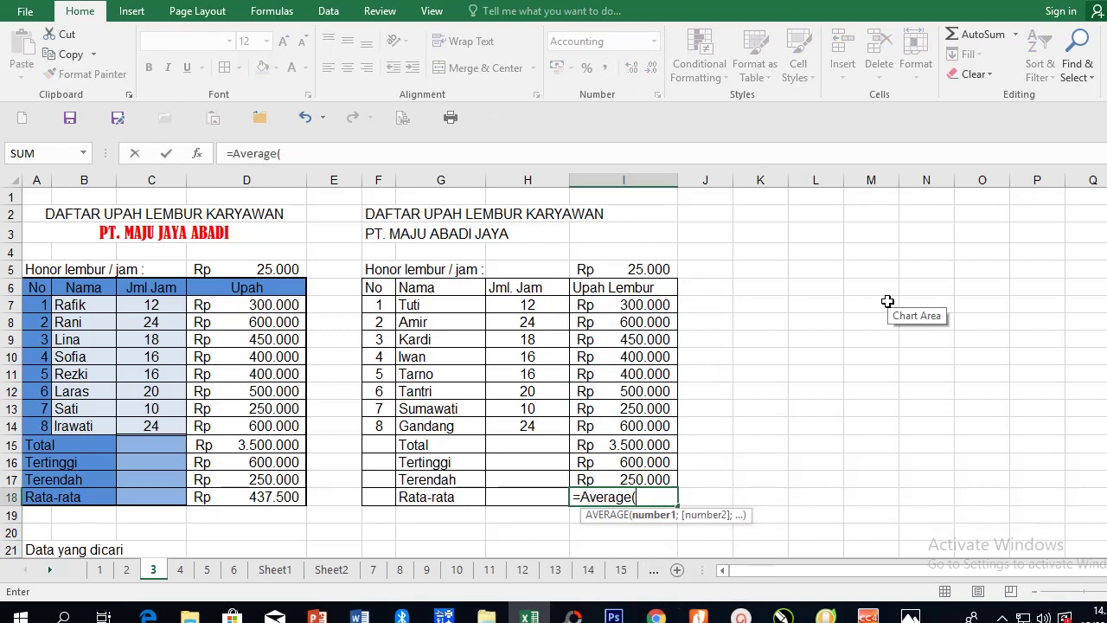
{"action": "key", "text": "Up"}
{"action": "key", "text": "Up"}
{"action": "key", "text": "Up"}
{"action": "key", "text": "Up"}
{"action": "key", "text": "shift+Up"}
{"action": "key", "text": "shift+Up"}
{"action": "key", "text": "shift+Up"}
{"action": "key", "text": "shift+Up"}
{"action": "key", "text": "shift+Up"}
{"action": "key", "text": "shift+Up"}
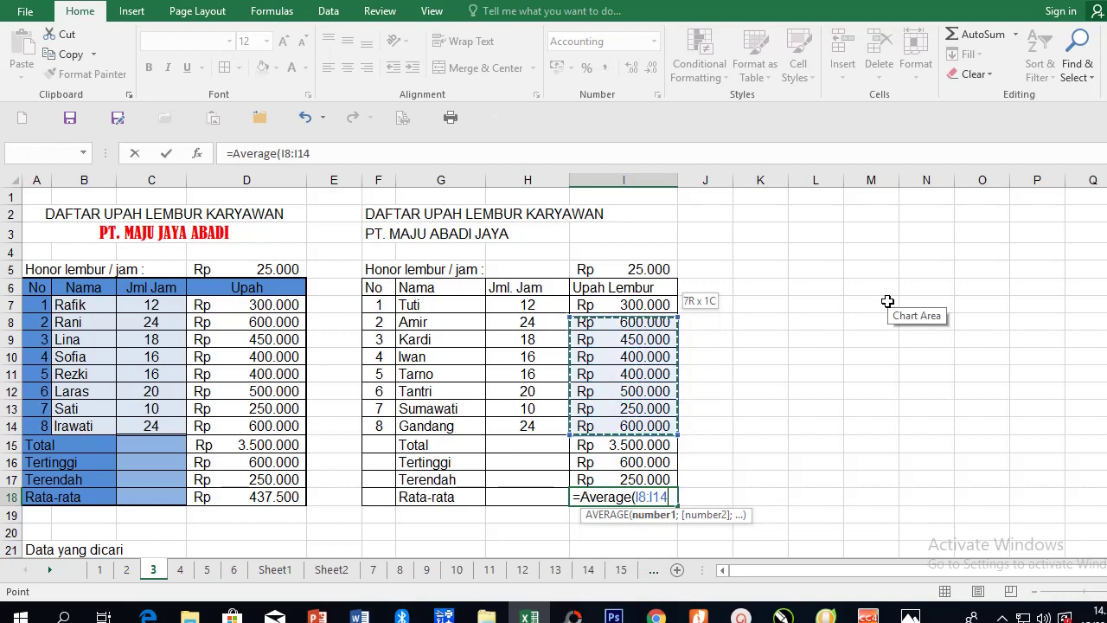
{"action": "key", "text": "shift+Up"}
{"action": "key", "text": "Return"}
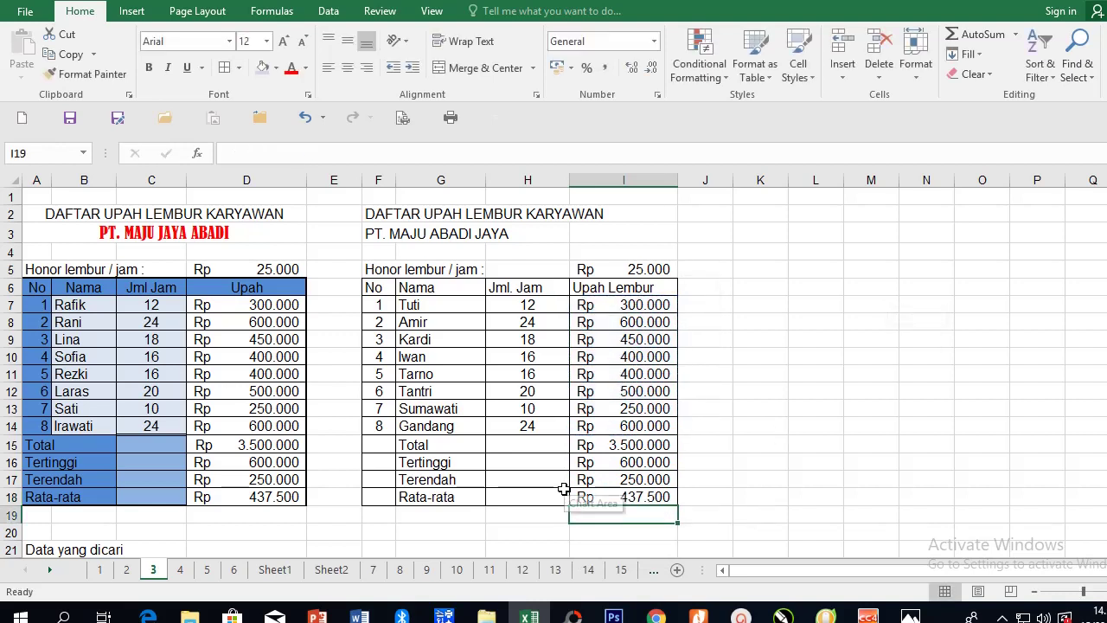
Step: Make the two title lines in F2:I3 bold
{"action": "left_click", "coordinate": [747, 318]}
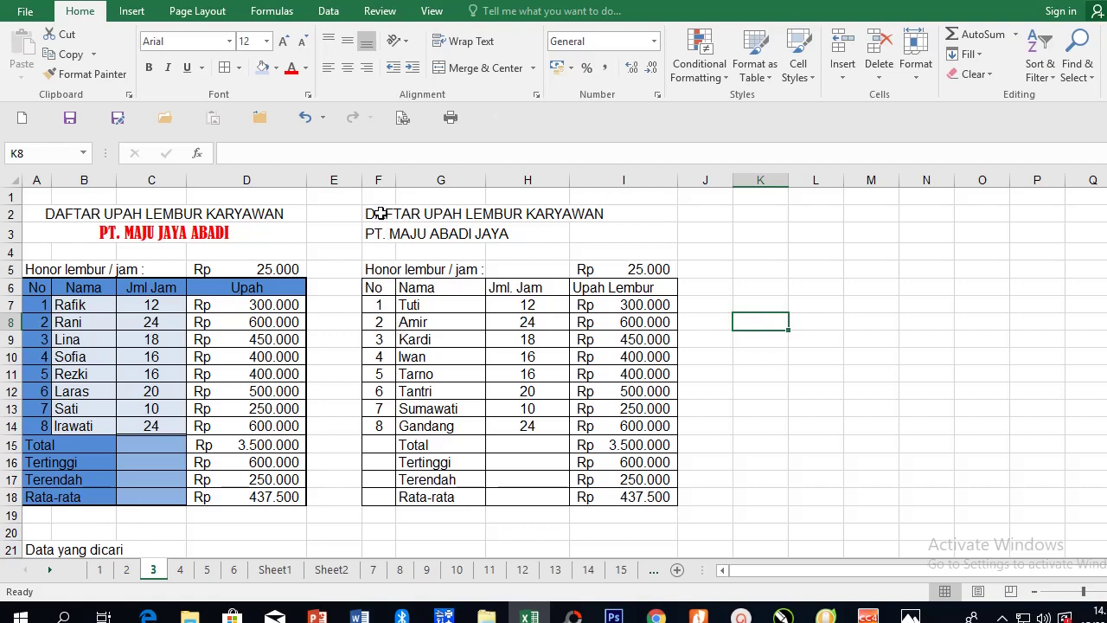
{"action": "left_click_drag", "start_coordinate": [380, 213], "coordinate": [627, 229]}
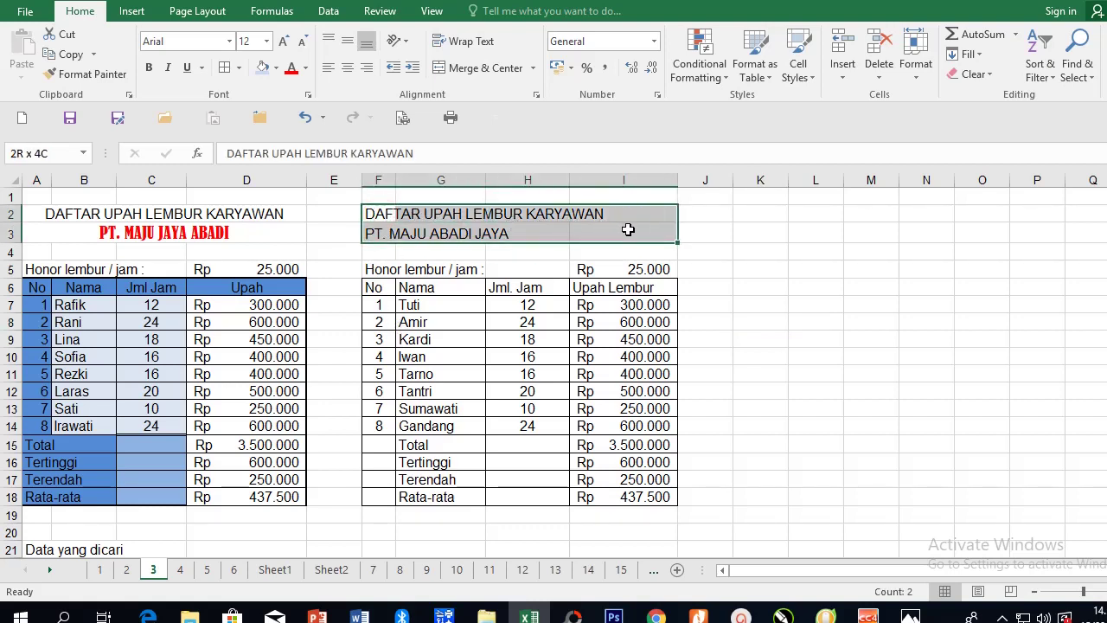
{"action": "left_click", "coordinate": [804, 307]}
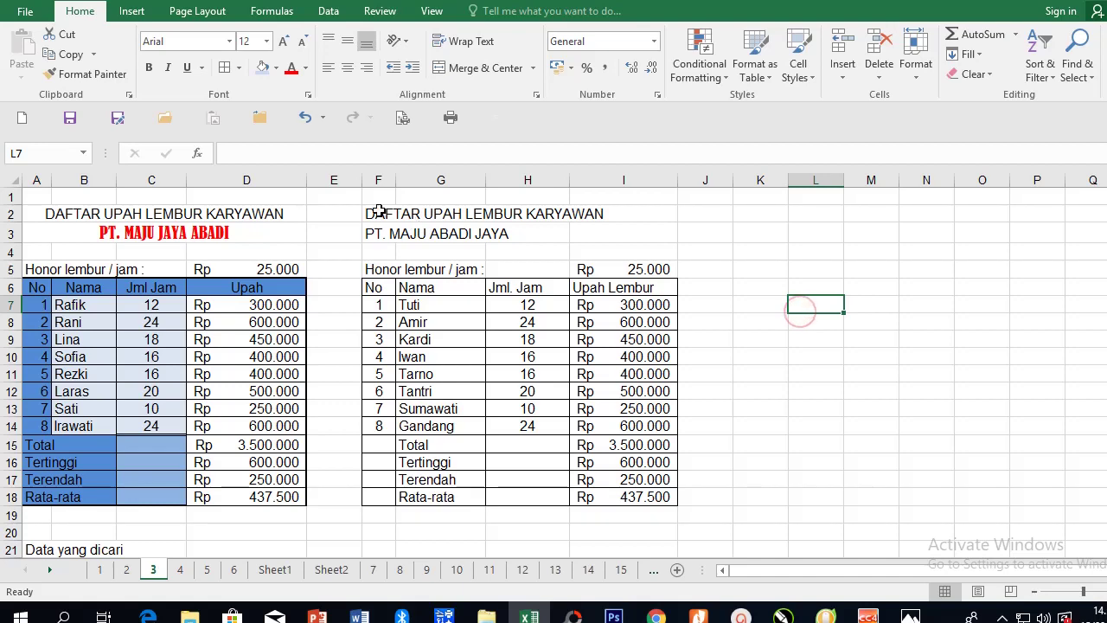
{"action": "mouse_move", "coordinate": [376, 213]}
{"action": "left_mouse_down"}
{"action": "mouse_move", "coordinate": [581, 218]}
{"action": "mouse_move", "coordinate": [621, 232]}
{"action": "left_mouse_up"}
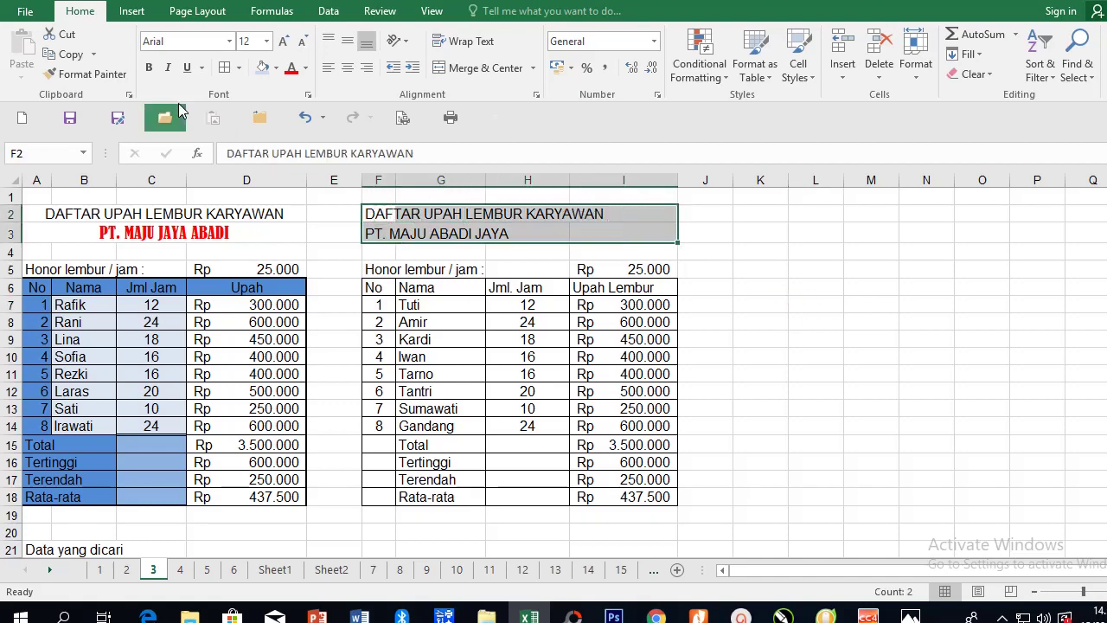
{"action": "left_click", "coordinate": [149, 68]}
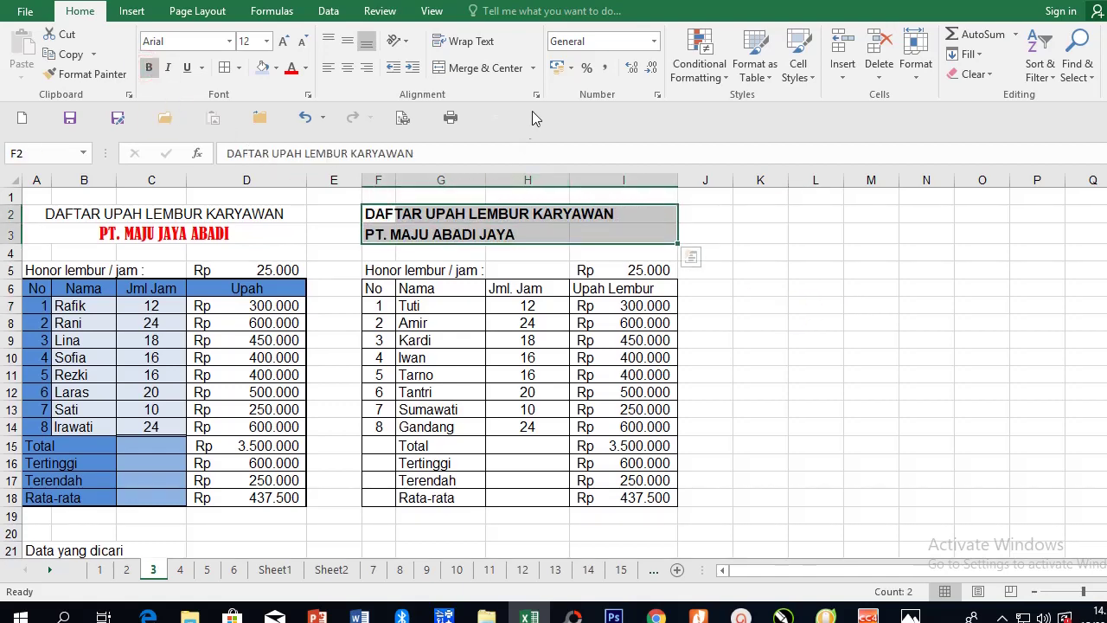
Step: Set the titles' horizontal alignment to Center Across Selection over F2:I3
{"action": "left_click", "coordinate": [536, 96]}
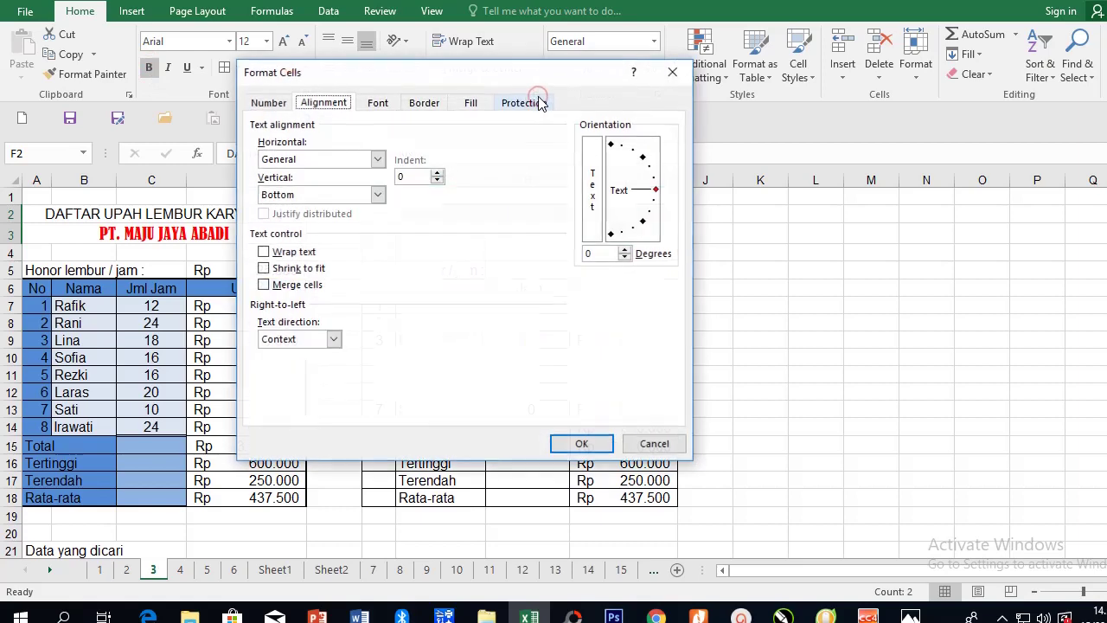
{"action": "left_click", "coordinate": [378, 159]}
{"action": "left_click", "coordinate": [351, 243]}
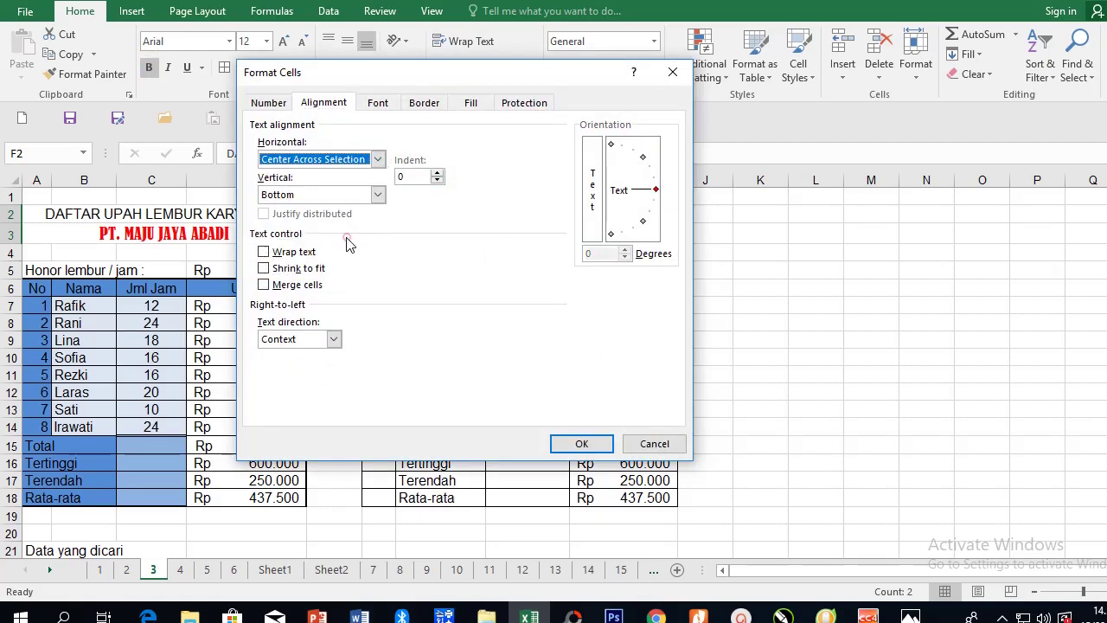
{"action": "left_click", "coordinate": [595, 445]}
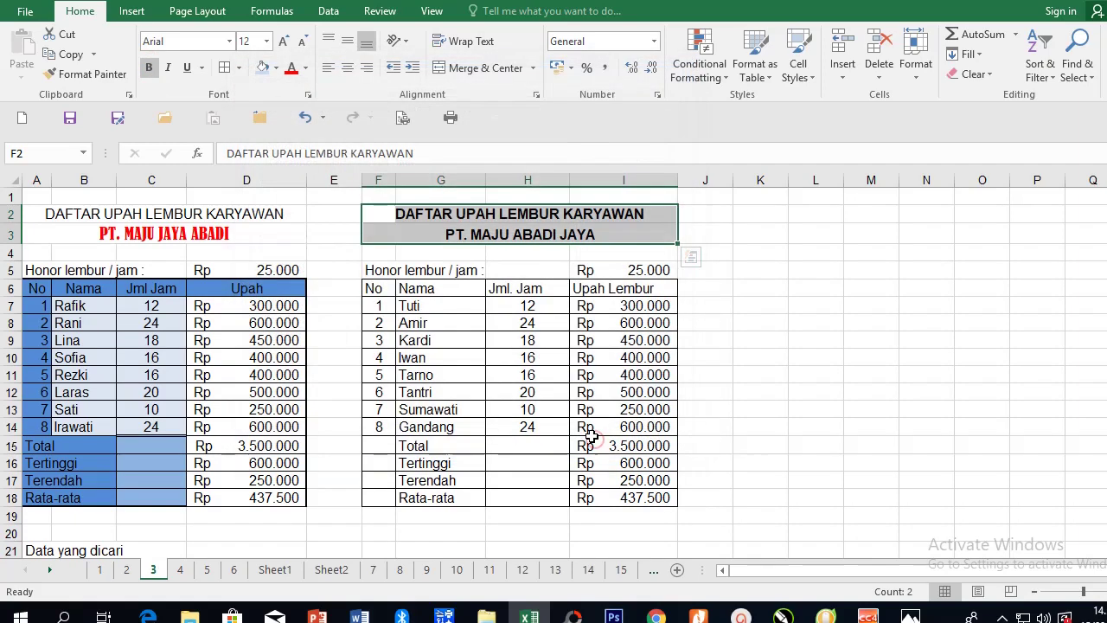
Step: Bold the hourly-rate row F5:I5 and put a thick outside border around F5:I18
{"action": "left_click_drag", "start_coordinate": [371, 271], "coordinate": [631, 271]}
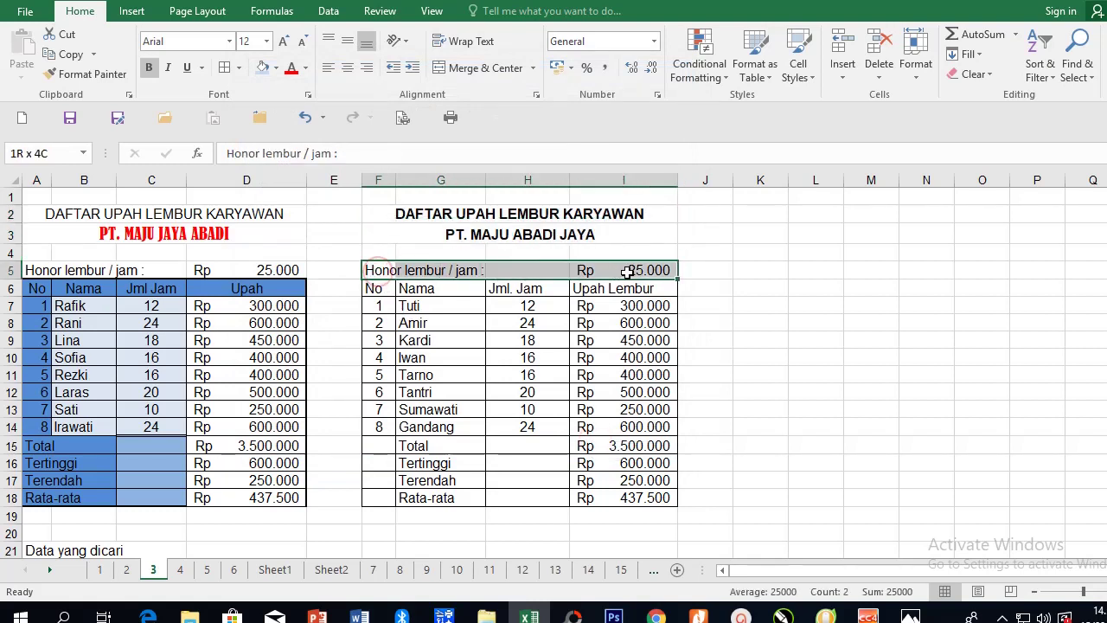
{"action": "left_click", "coordinate": [149, 68]}
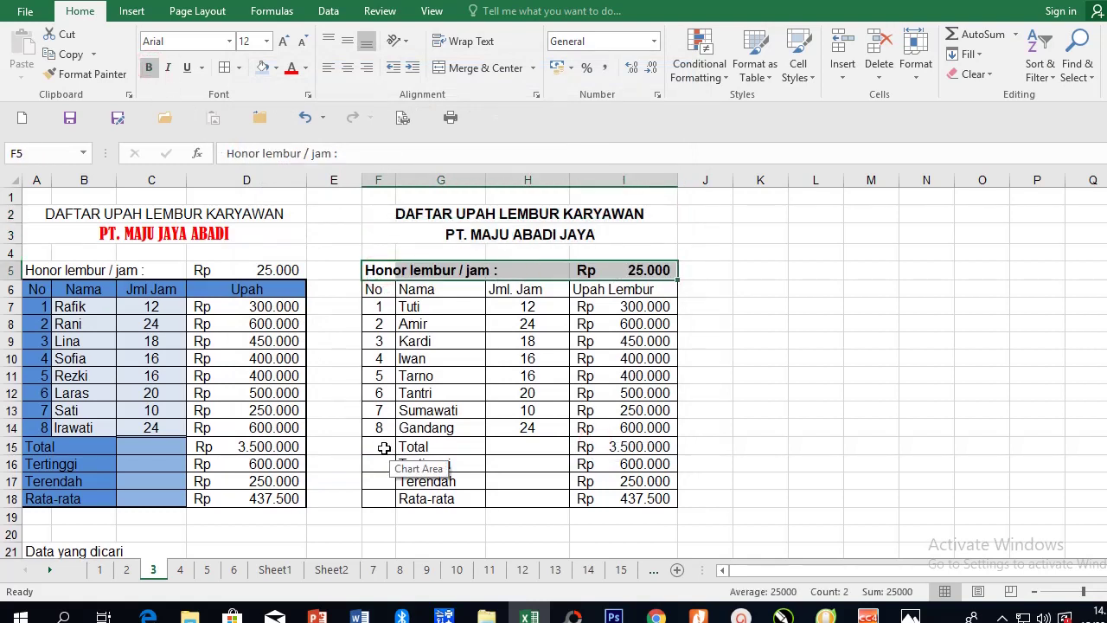
{"action": "left_click_drag", "start_coordinate": [382, 272], "coordinate": [631, 502]}
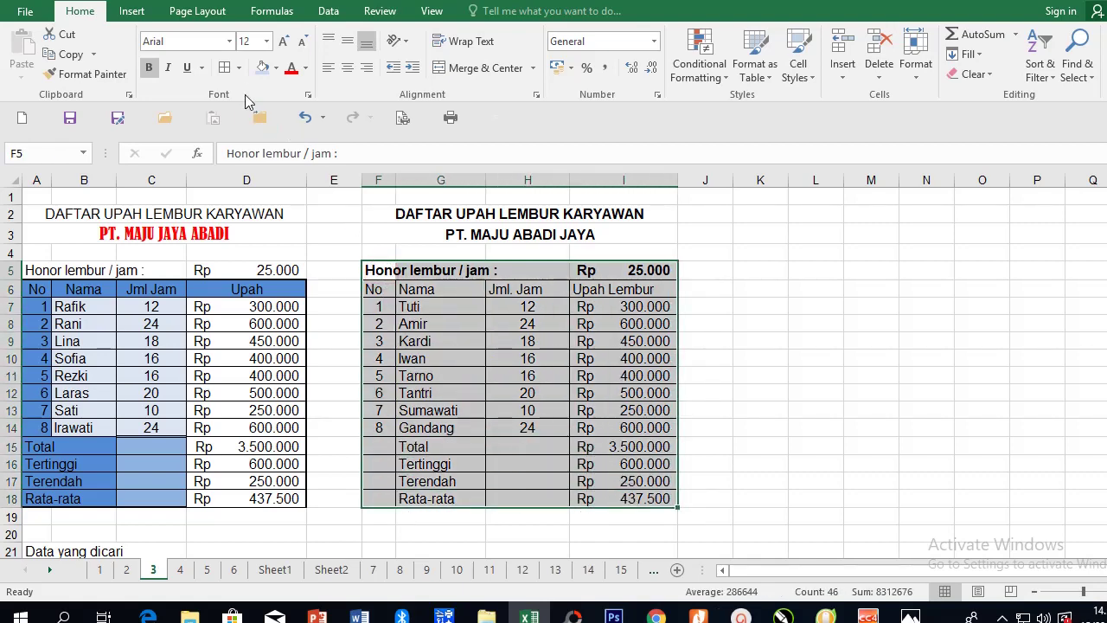
{"action": "left_click", "coordinate": [239, 67]}
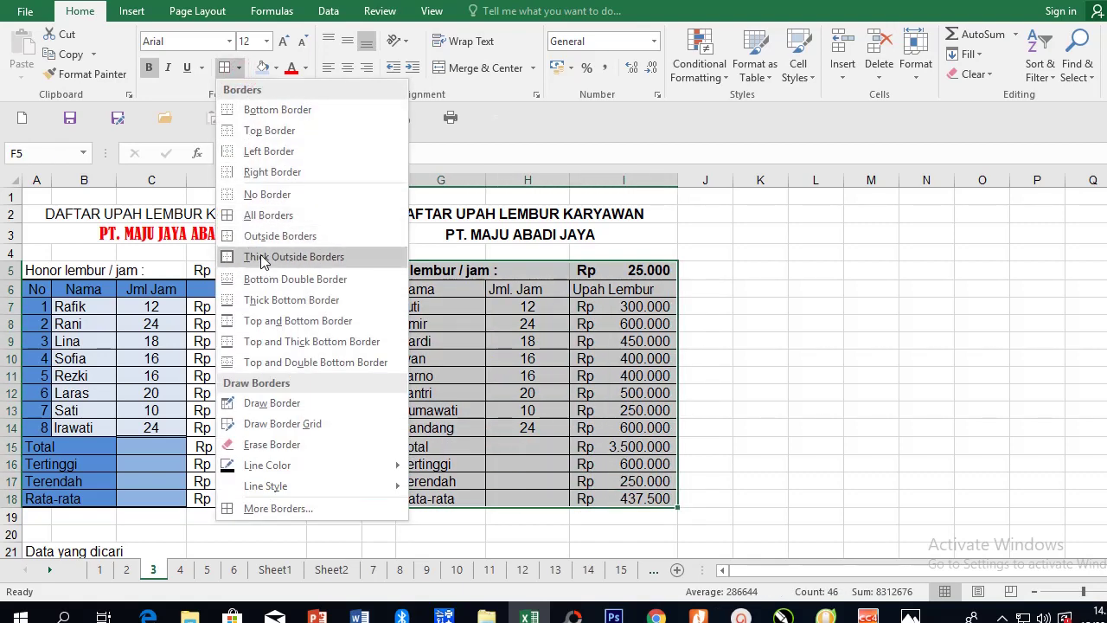
{"action": "left_click", "coordinate": [250, 256]}
Step: Bold the header row F6:I6 and add borders to the headers and row 14
{"action": "left_click_drag", "start_coordinate": [383, 270], "coordinate": [614, 270]}
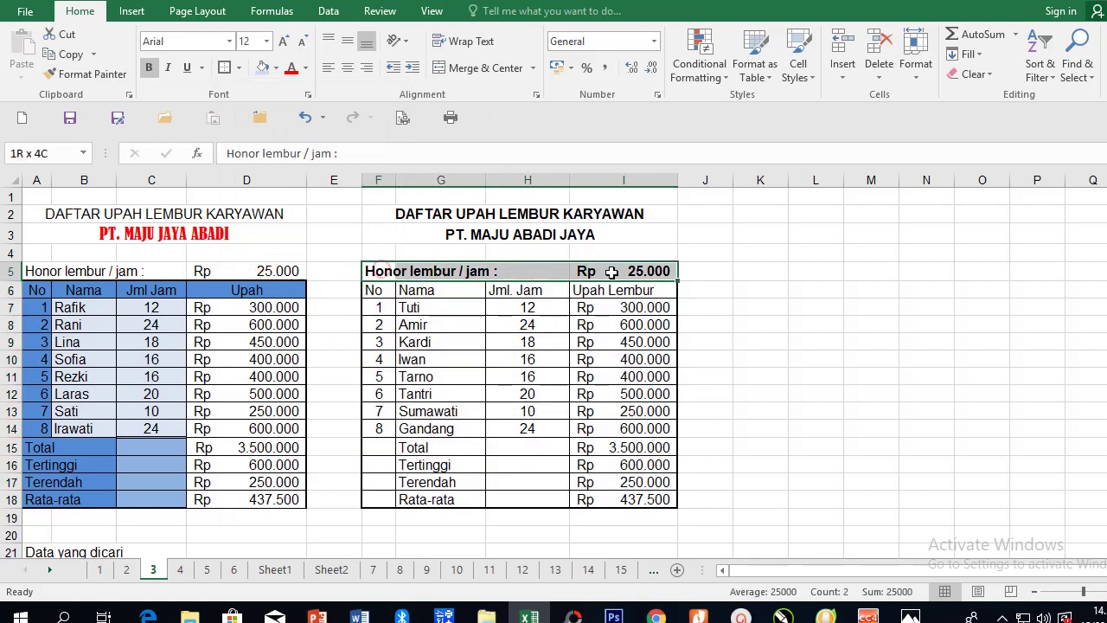
{"action": "left_click_drag", "start_coordinate": [378, 290], "coordinate": [610, 290]}
{"action": "left_click", "coordinate": [148, 68]}
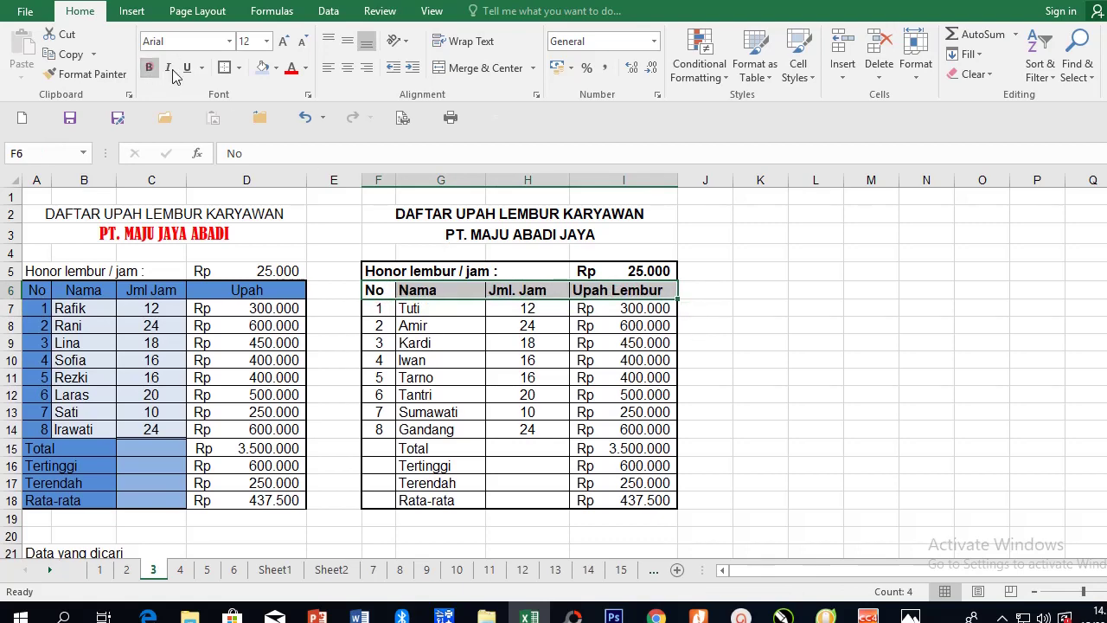
{"action": "left_click", "coordinate": [239, 67]}
{"action": "left_click", "coordinate": [253, 284]}
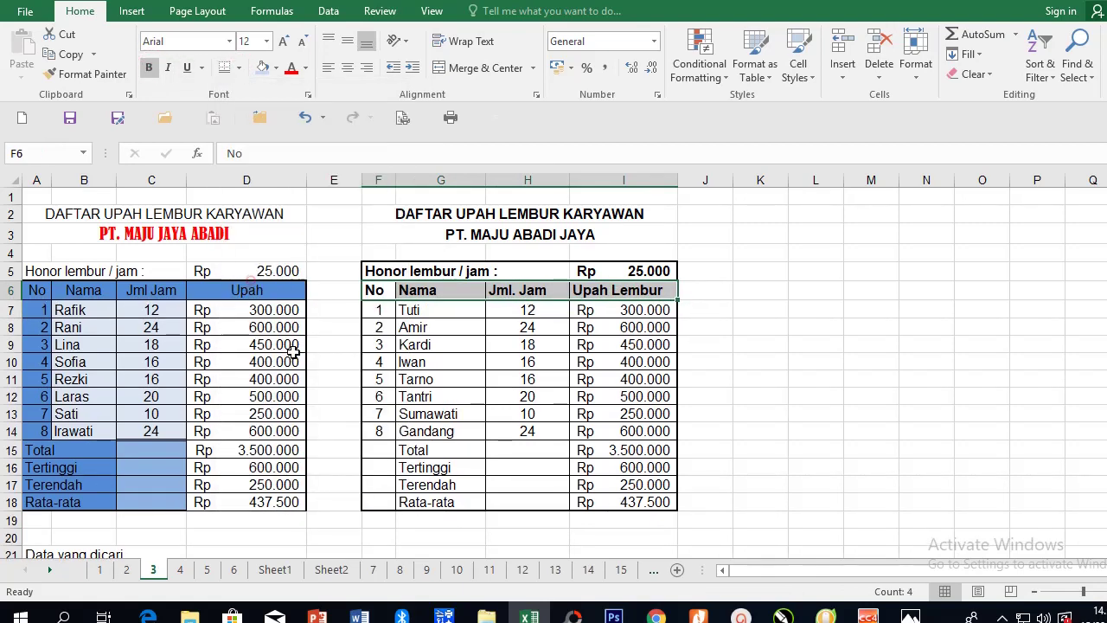
{"action": "left_click_drag", "start_coordinate": [378, 430], "coordinate": [632, 430]}
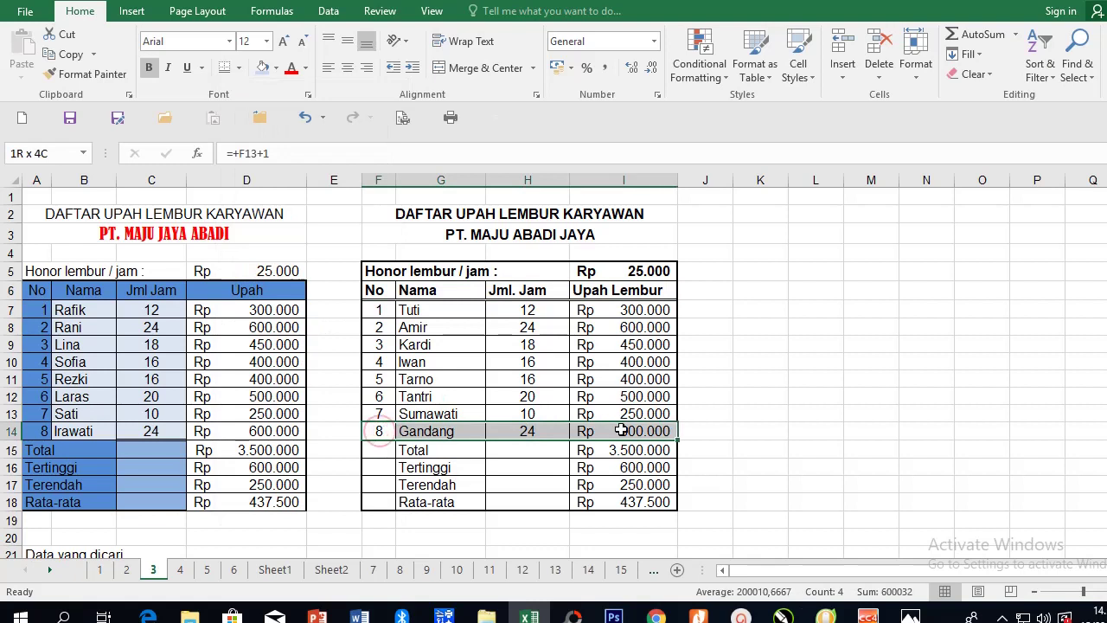
{"action": "left_click", "coordinate": [223, 70]}
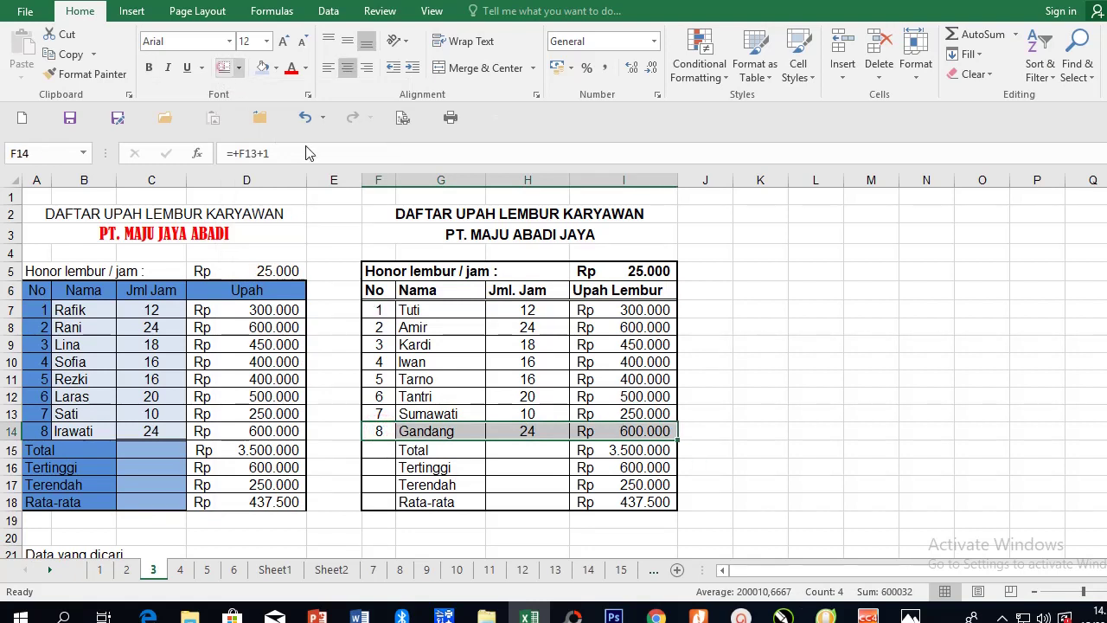
{"action": "left_click", "coordinate": [758, 313]}
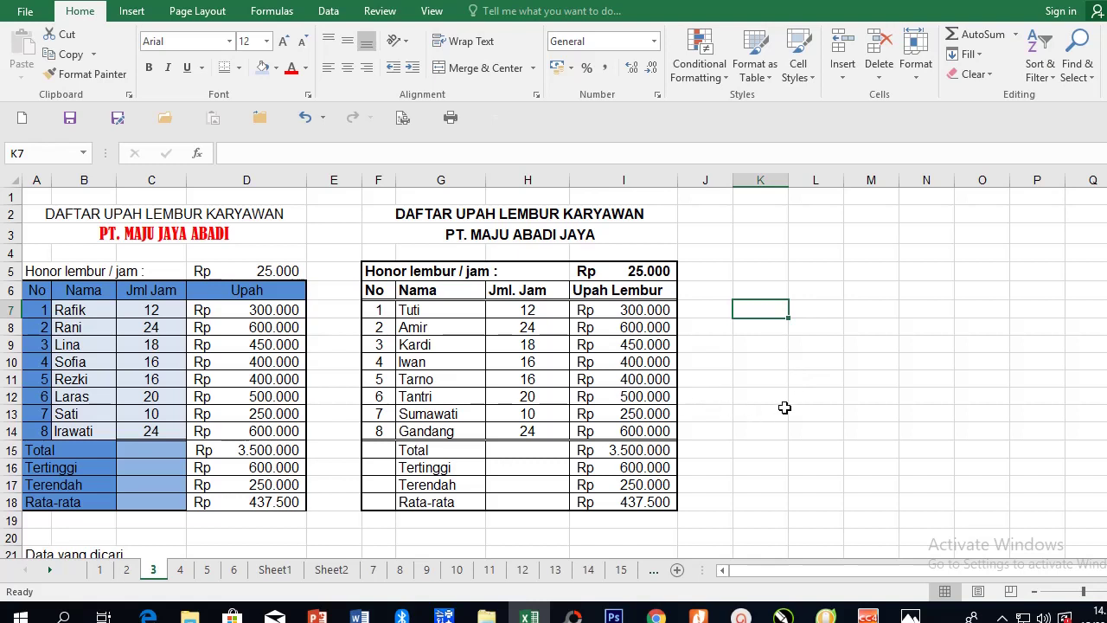
Step: Apply bold to the summary rows in F15:I18
{"action": "left_click", "coordinate": [787, 409]}
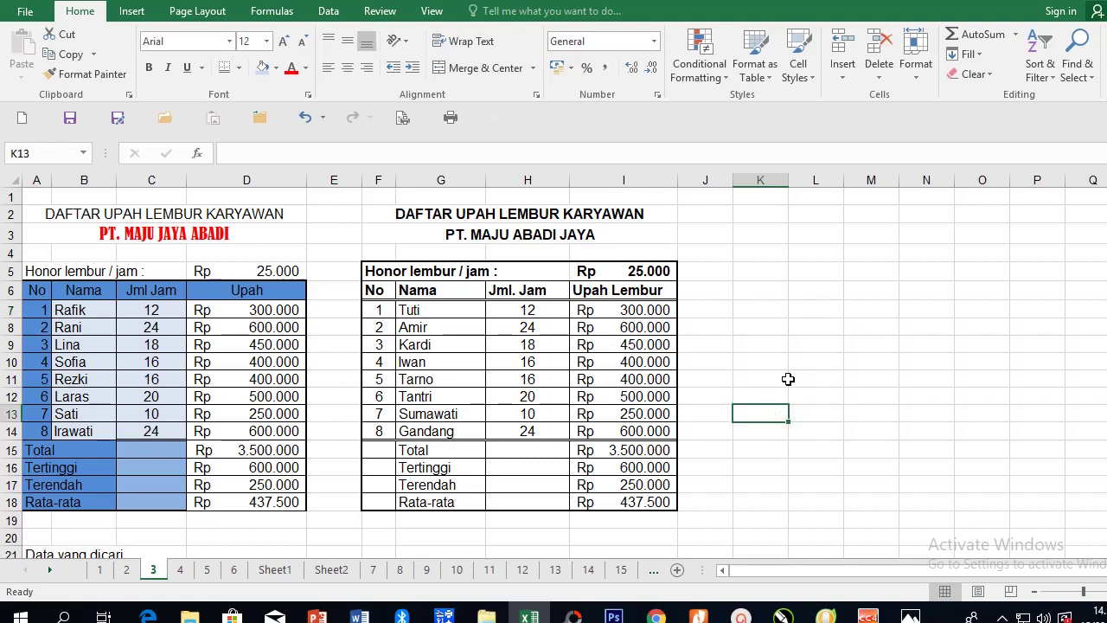
{"action": "left_click_drag", "start_coordinate": [378, 451], "coordinate": [640, 503]}
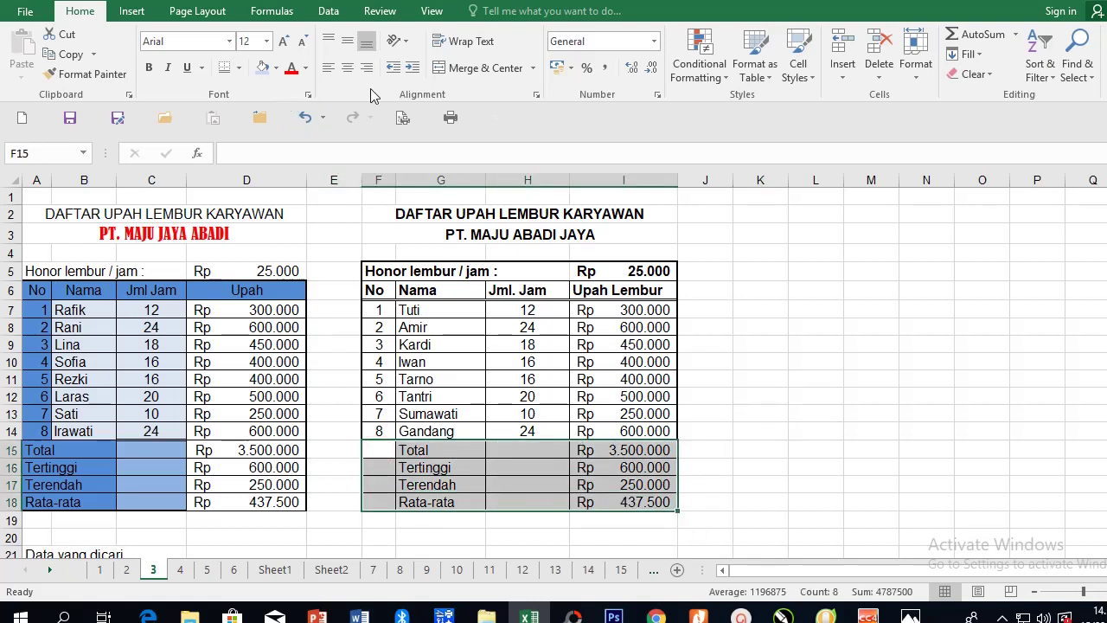
{"action": "left_click", "coordinate": [148, 68]}
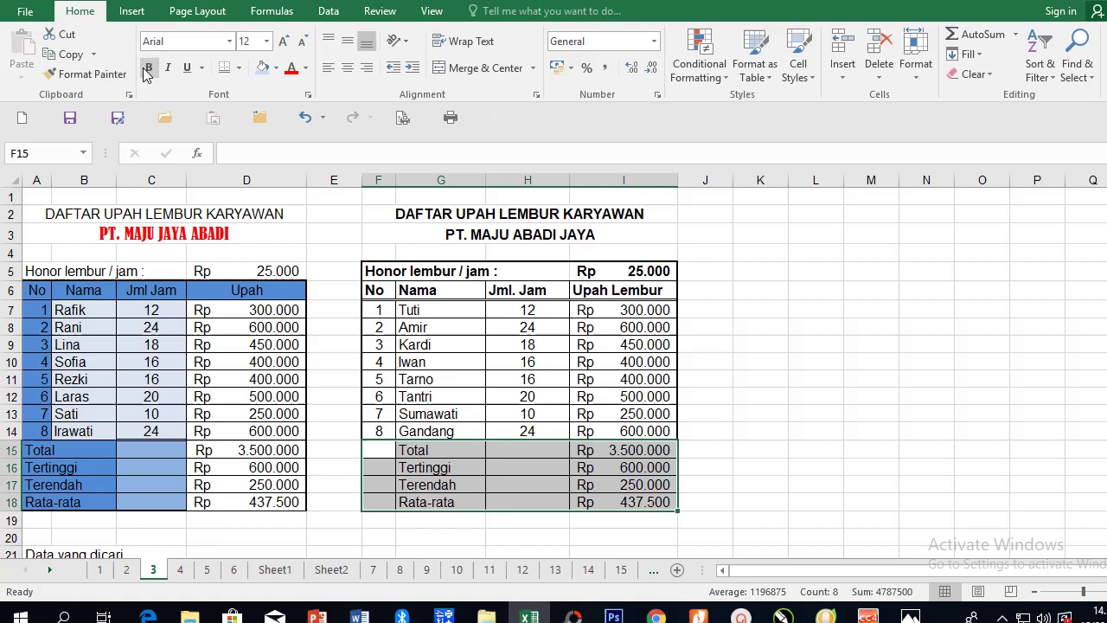
{"action": "left_click", "coordinate": [734, 346]}
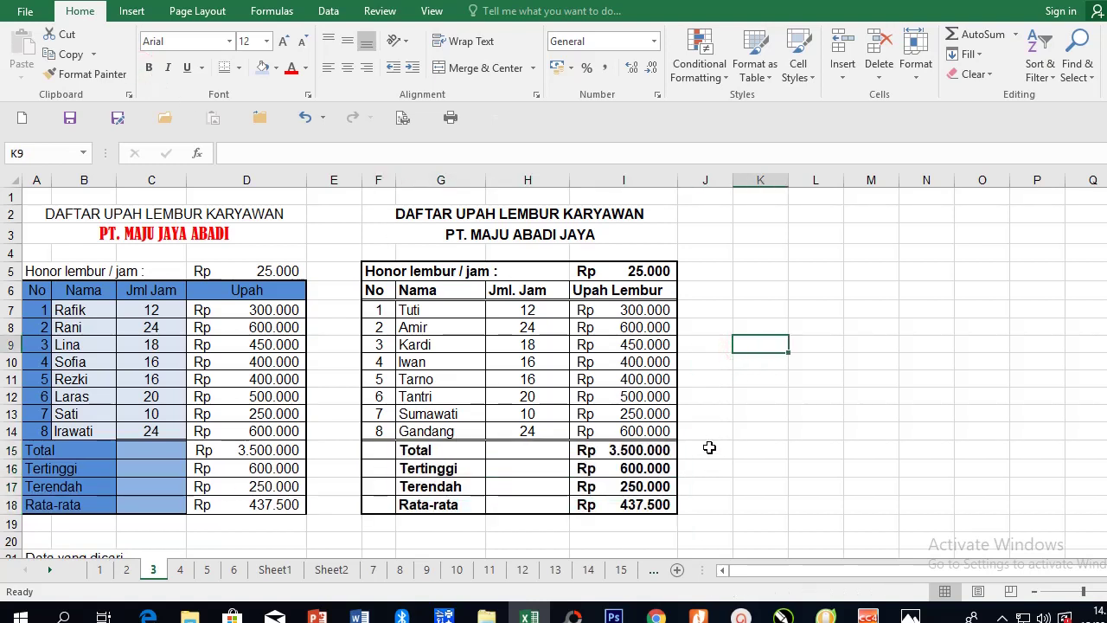